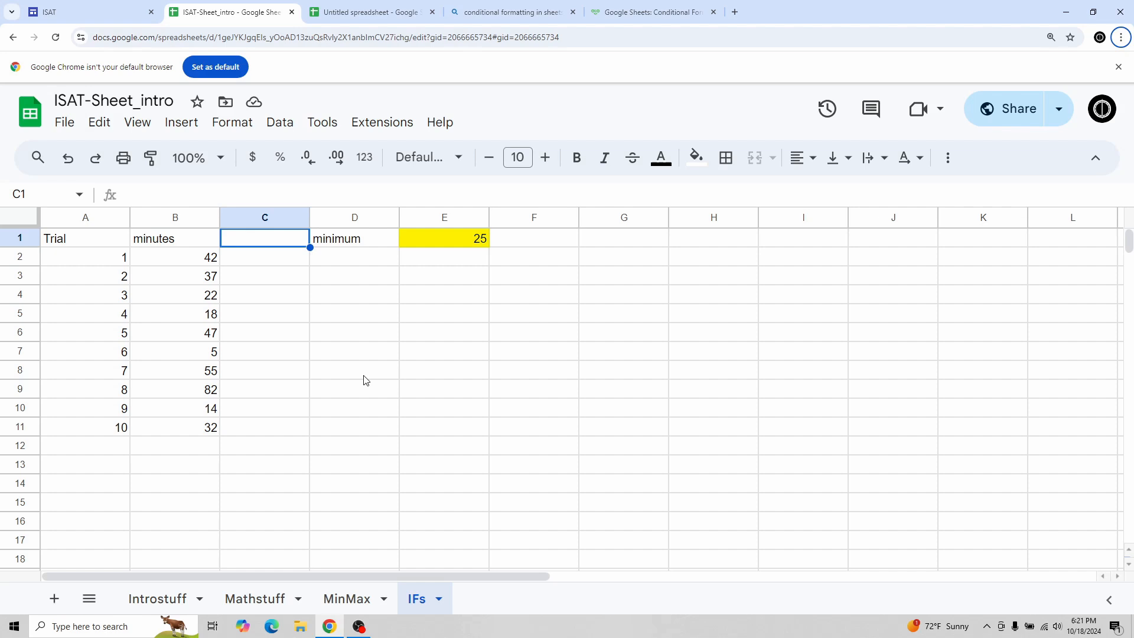
Review the trial numbers, their minutes in column B, and the minimum threshold in E1
left_click(97, 255)
left_click(83, 433)
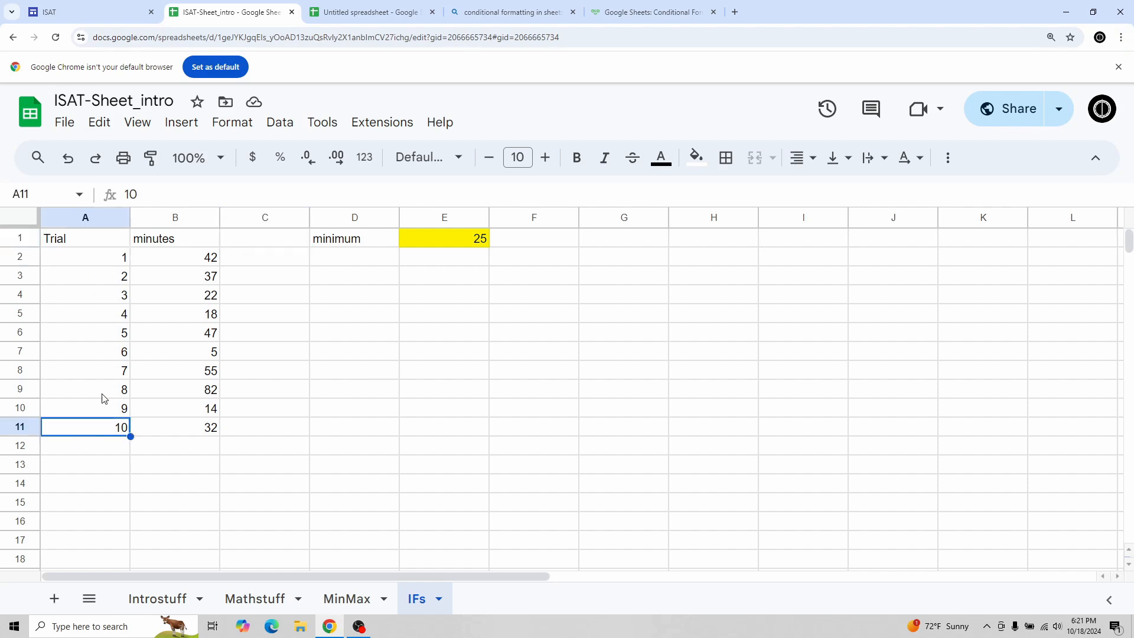
left_click(175, 260)
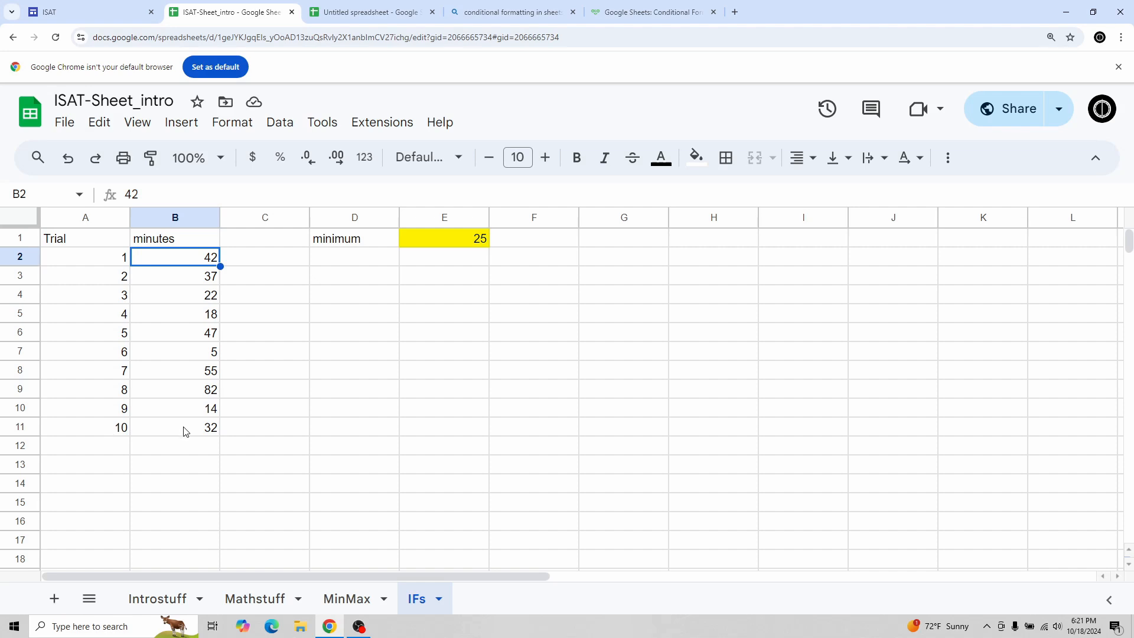
scroll(184, 432, "down", 10)
scroll(187, 431, "up", 10)
left_click(168, 277)
left_click(166, 302)
left_click(175, 392)
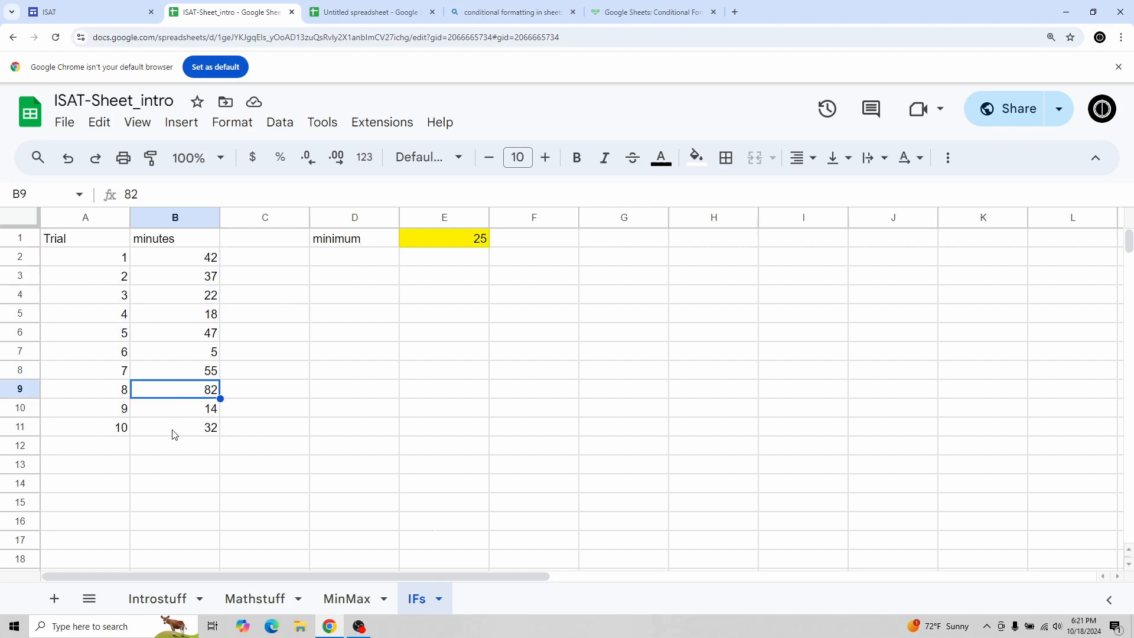
left_click(172, 431)
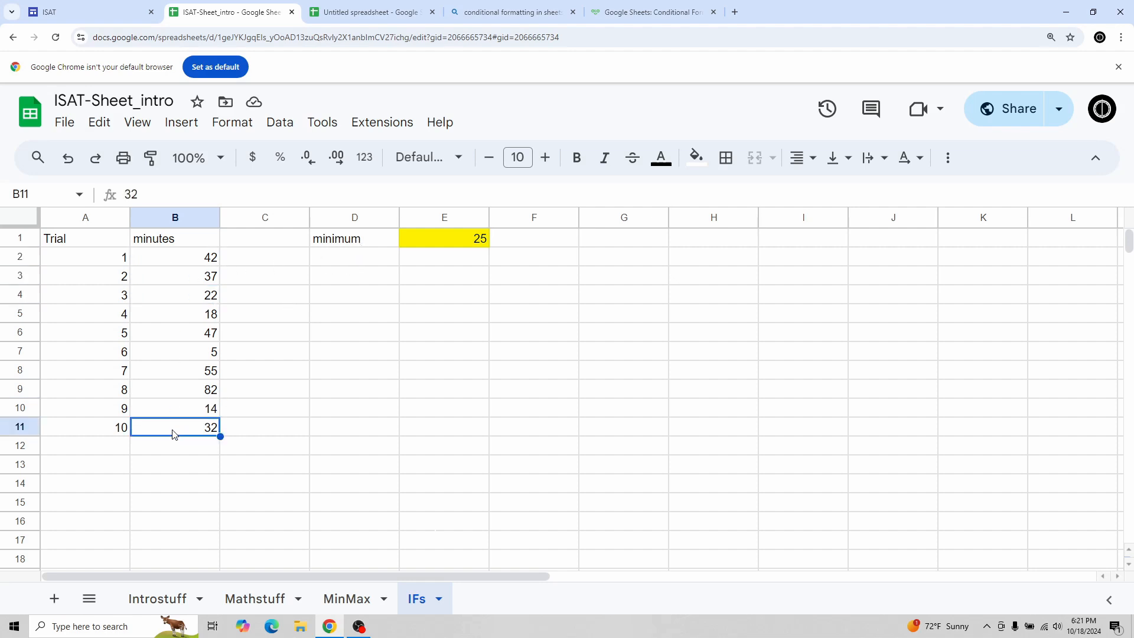
left_click(375, 242)
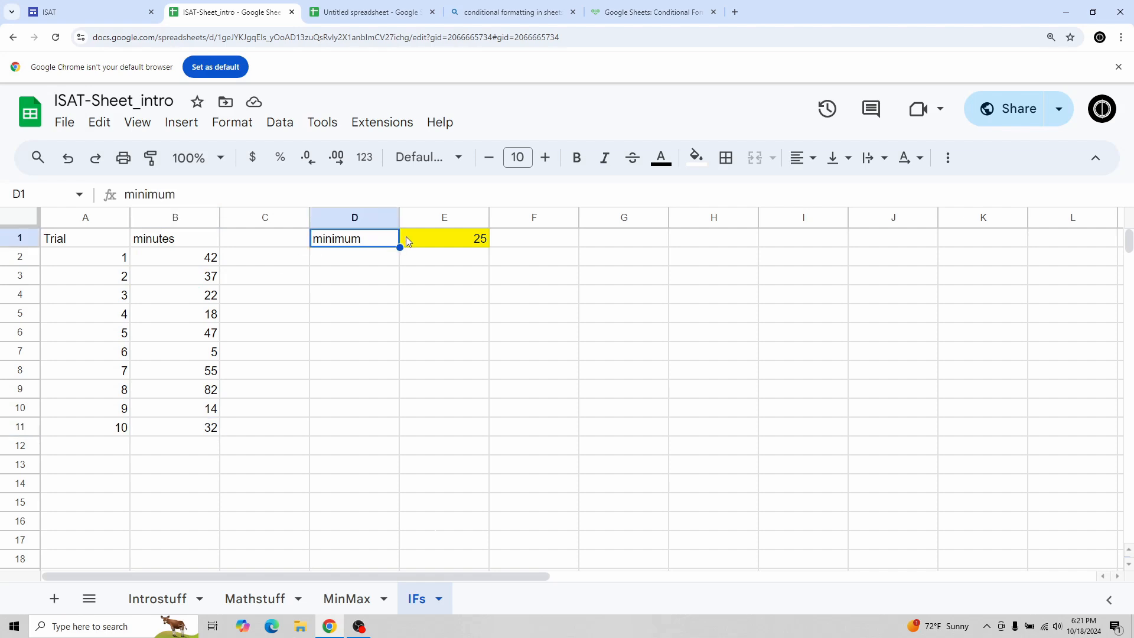
left_click(434, 240)
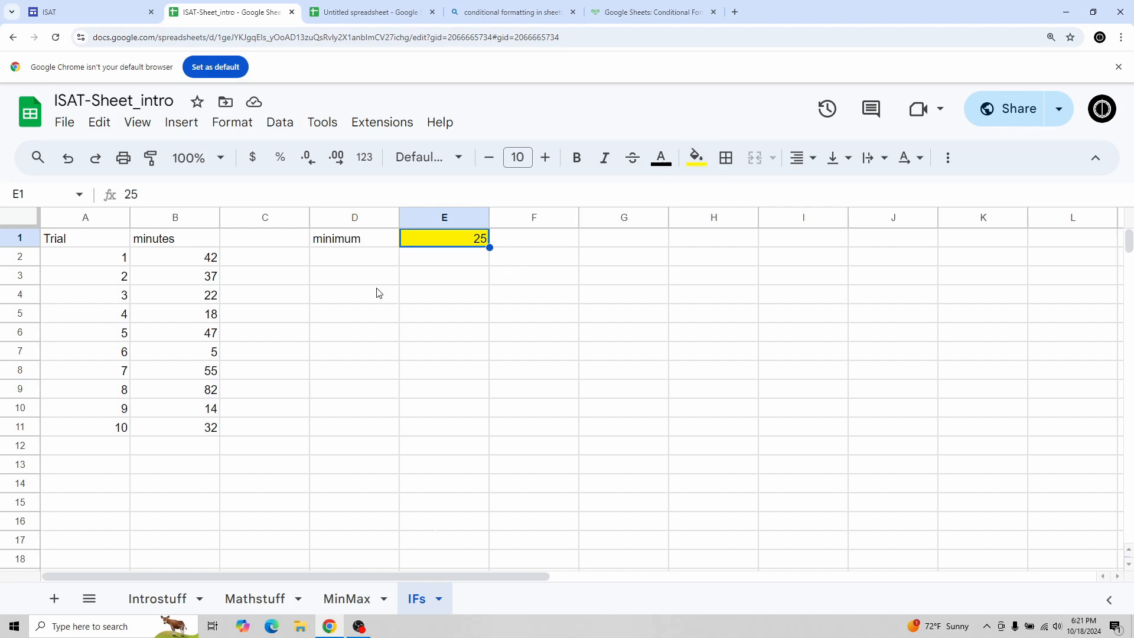
Enter the header "Yes/No?" in cell C1
left_click(281, 245)
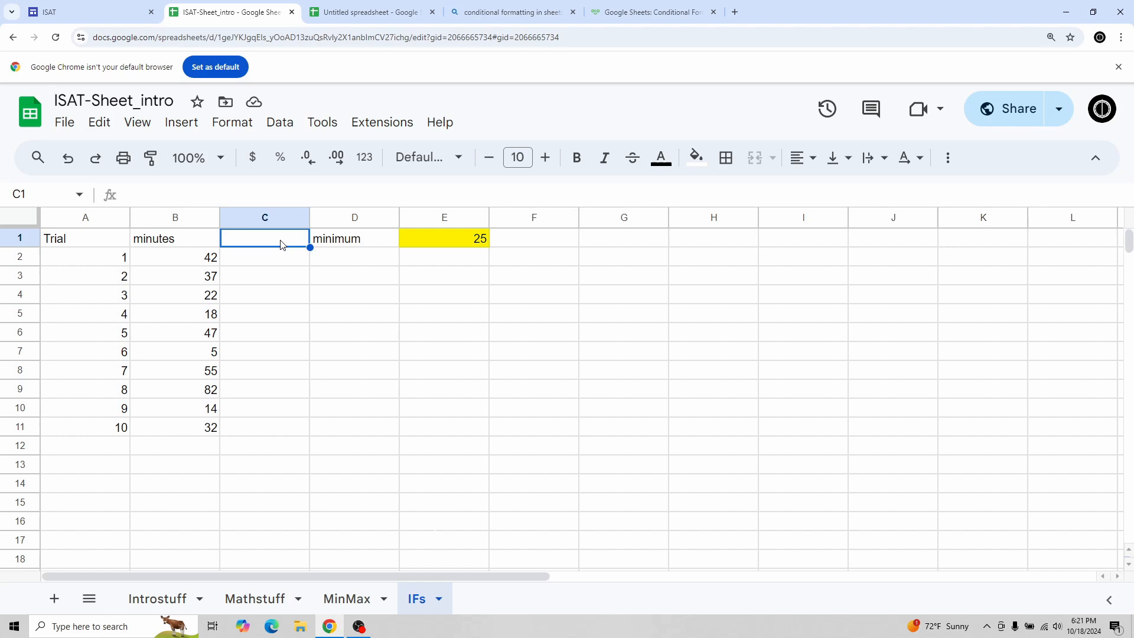
type("Y")
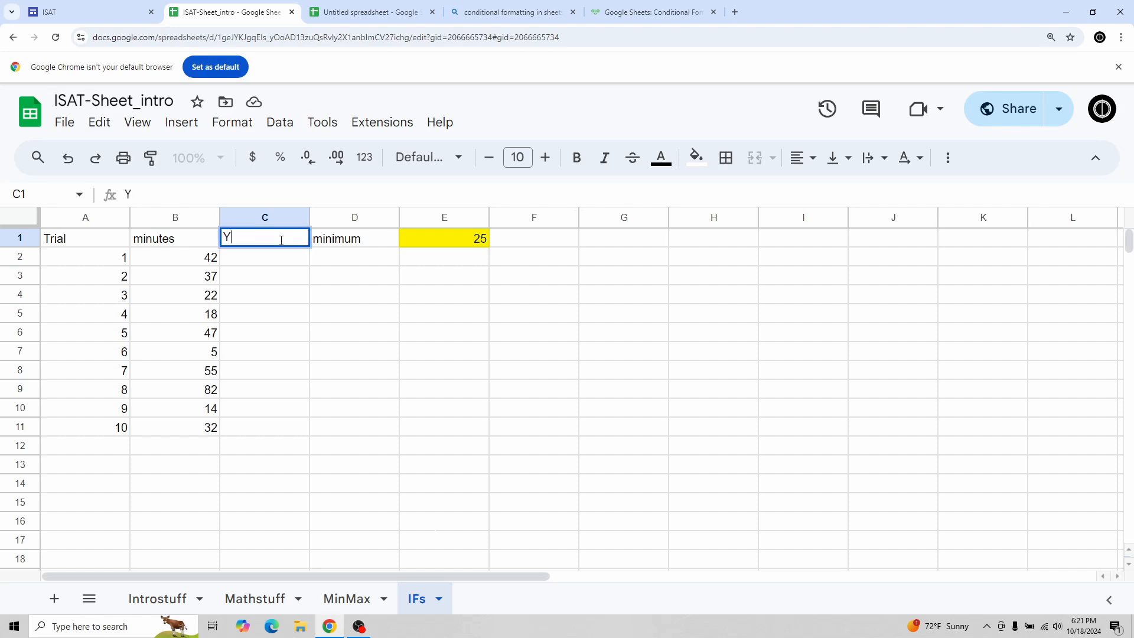
type("es/No/.")
key("Return")
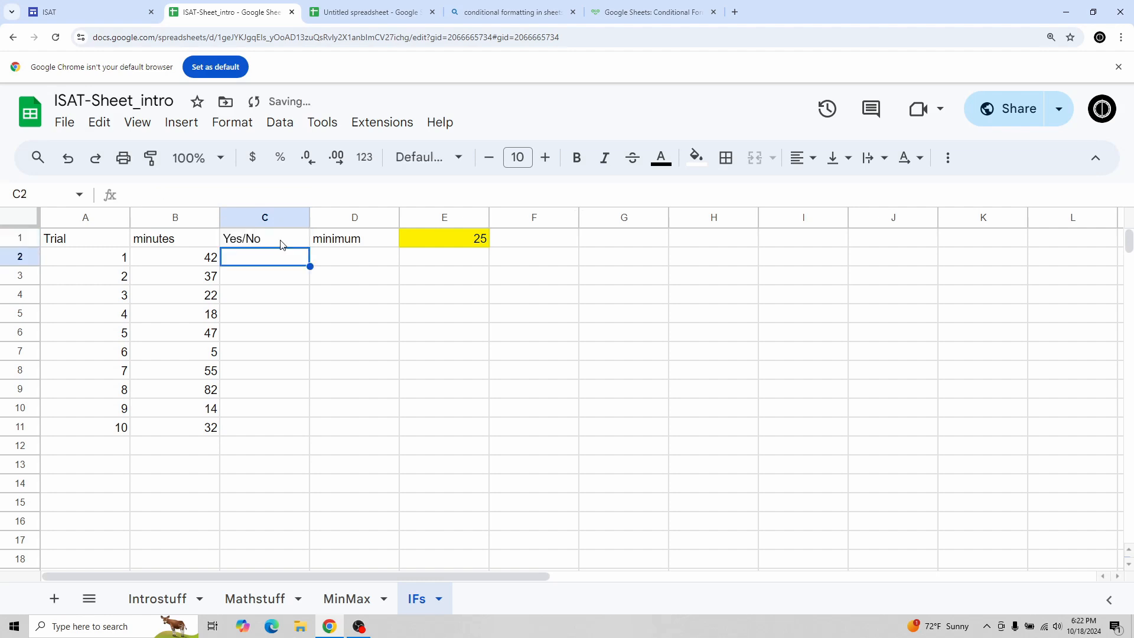
left_click(281, 245)
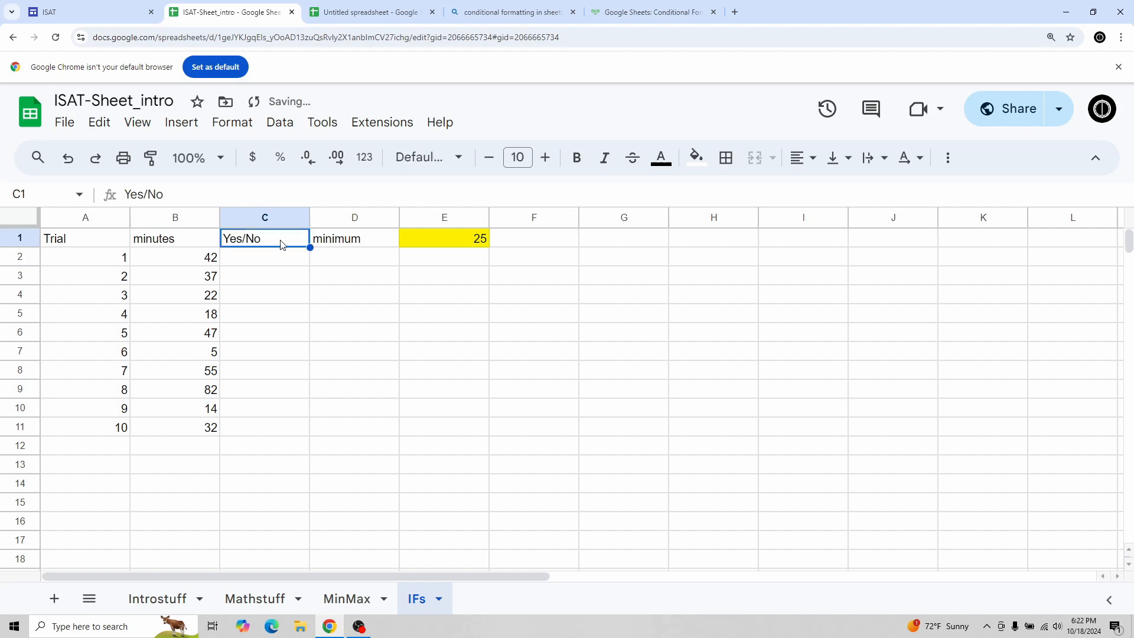
left_click(273, 196)
type("?")
key("Return")
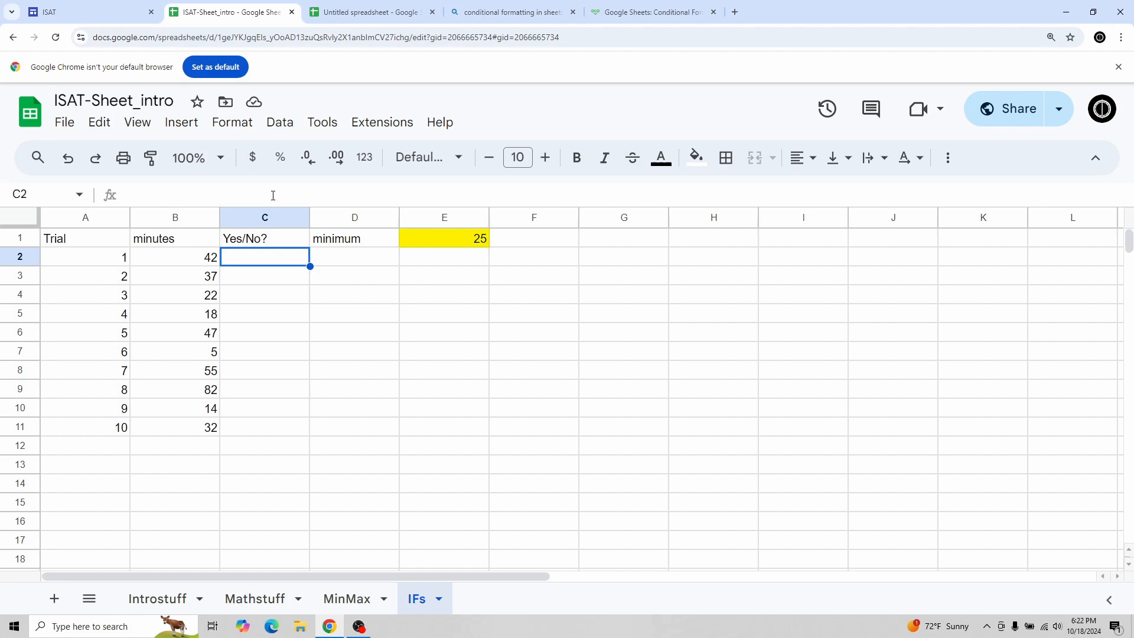
Enter the formula =IF(B2>=E1,"Yes","No") in cell C2 to test the first trial against the minimum
type("=IF")
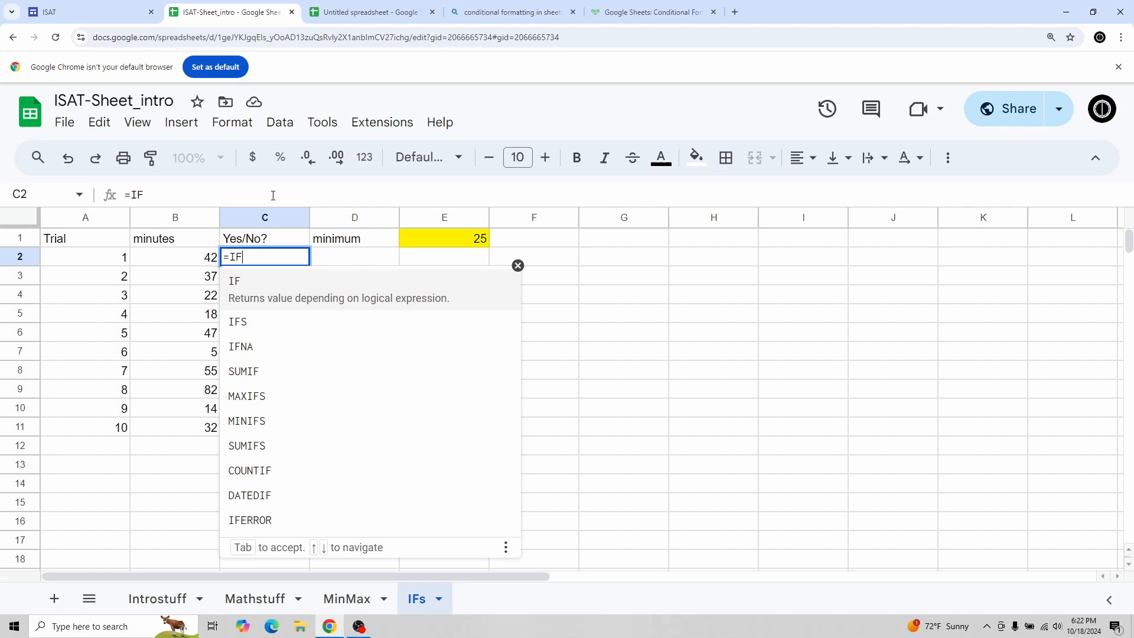
type("(")
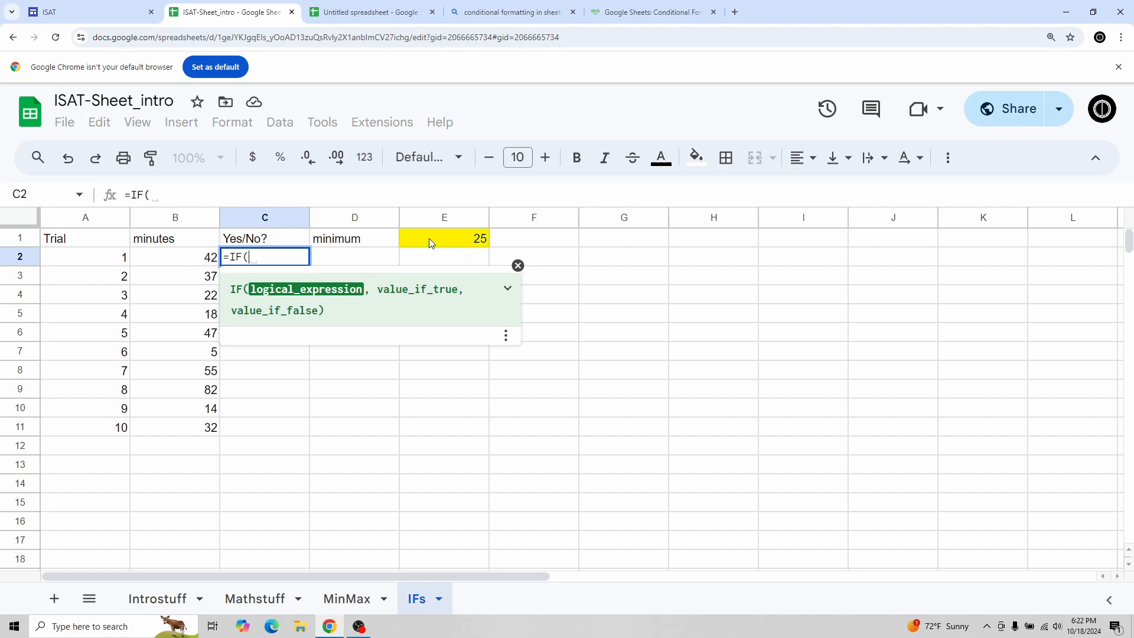
left_click(183, 263)
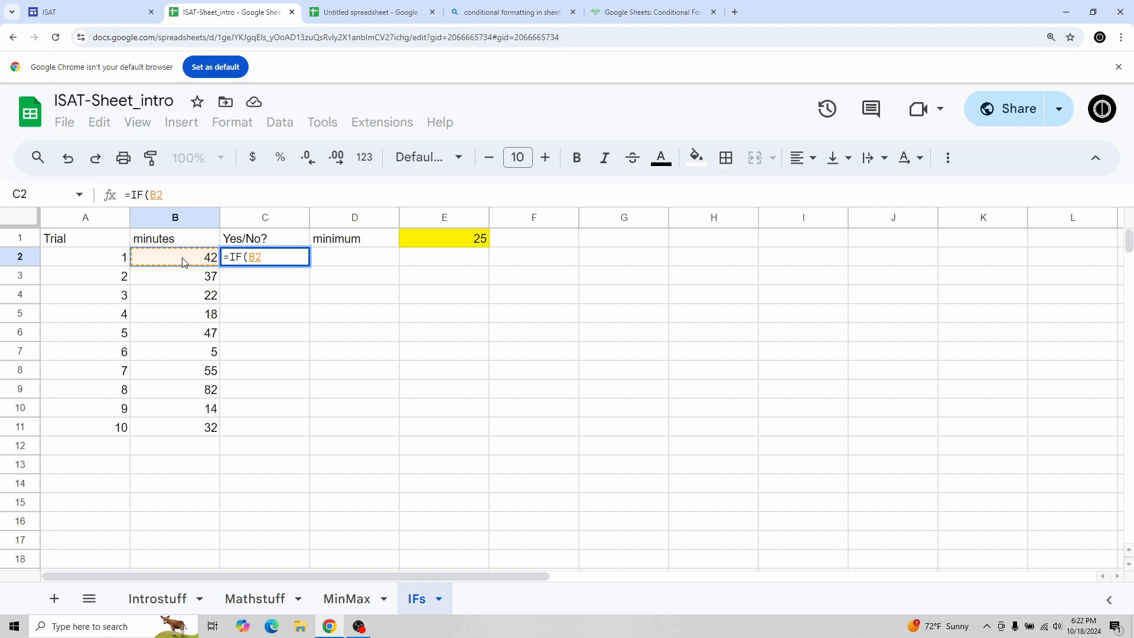
type(">=")
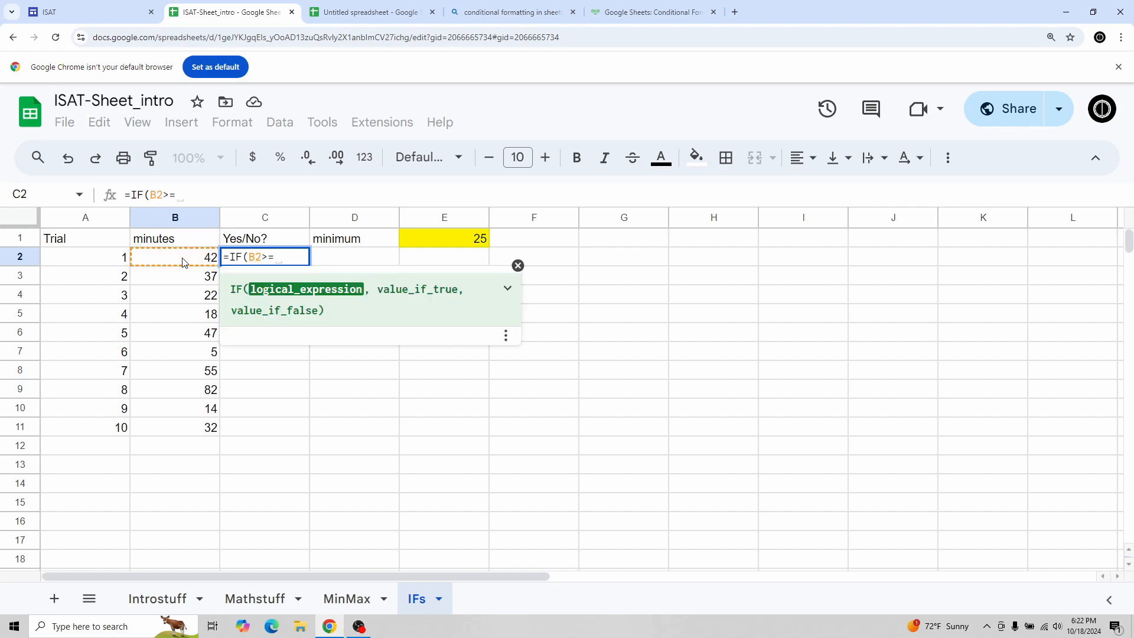
left_click(454, 239)
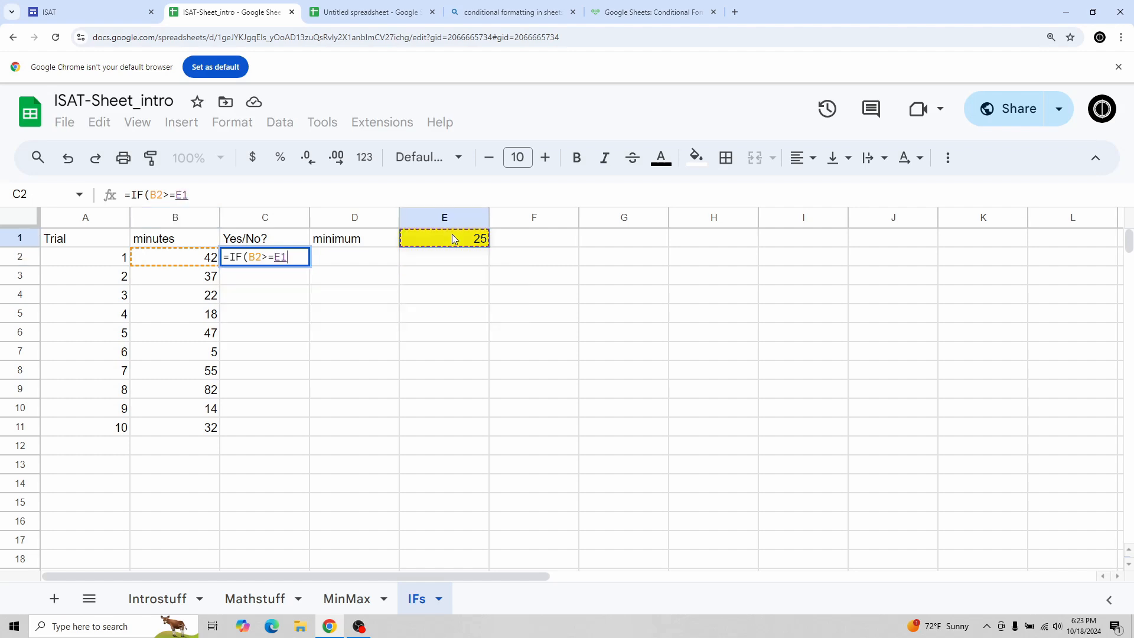
type(",")
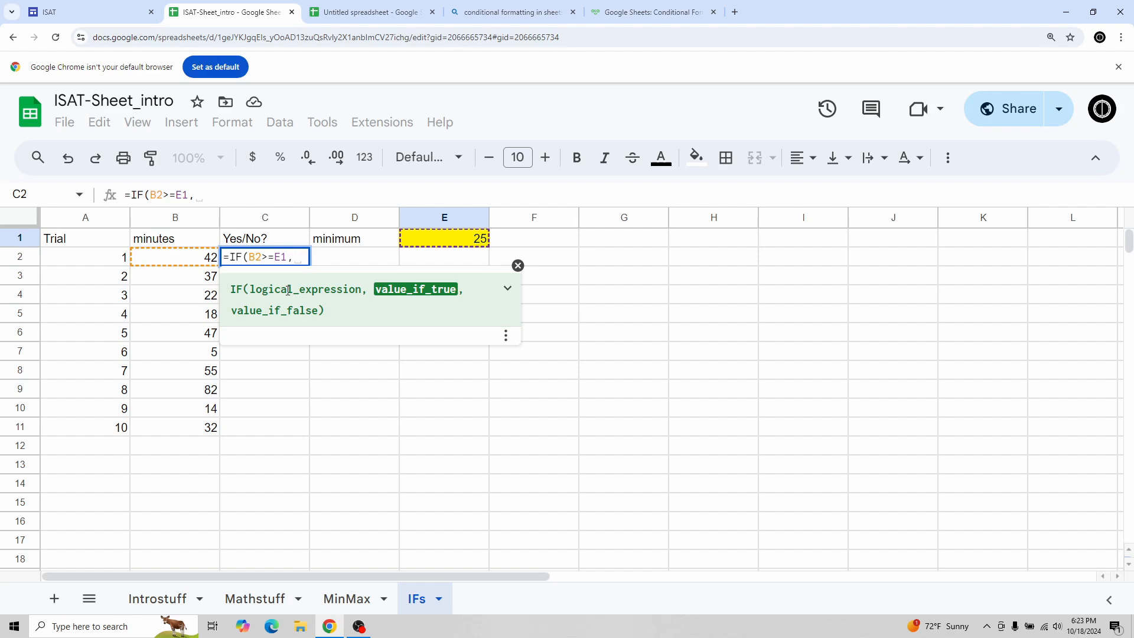
type("\"")
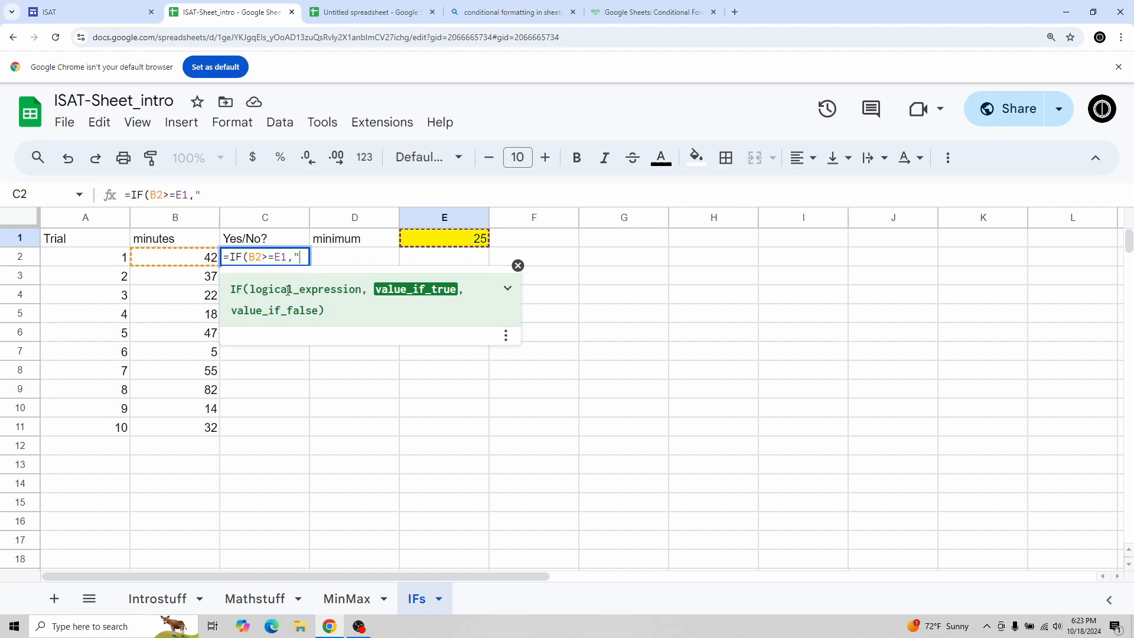
type("Yes")
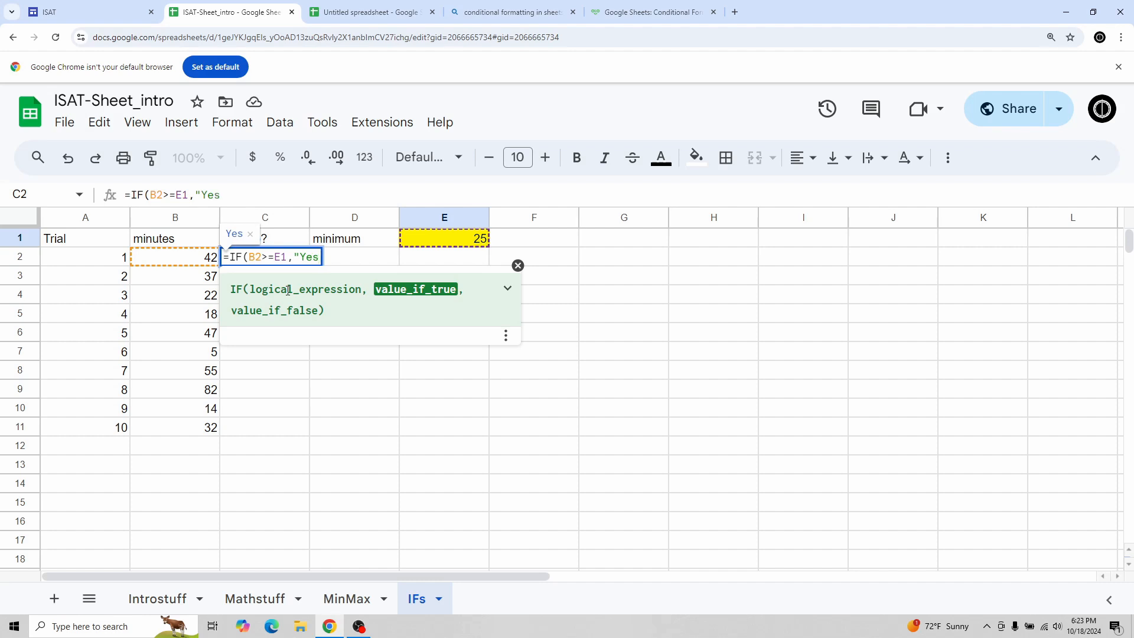
type("\"")
type(",")
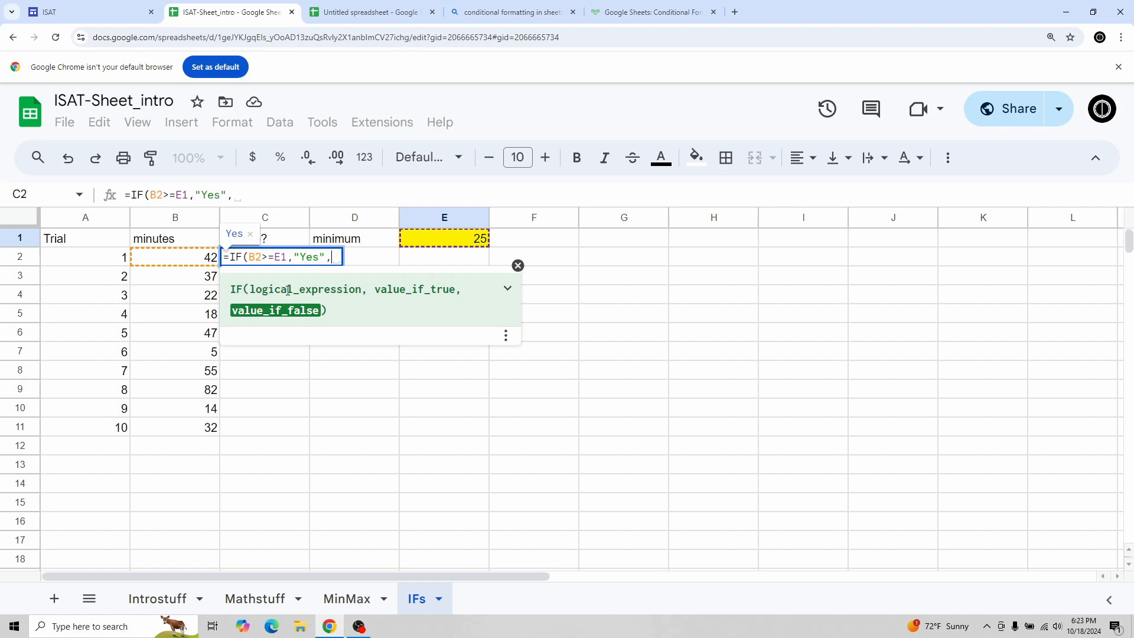
type("\"No")
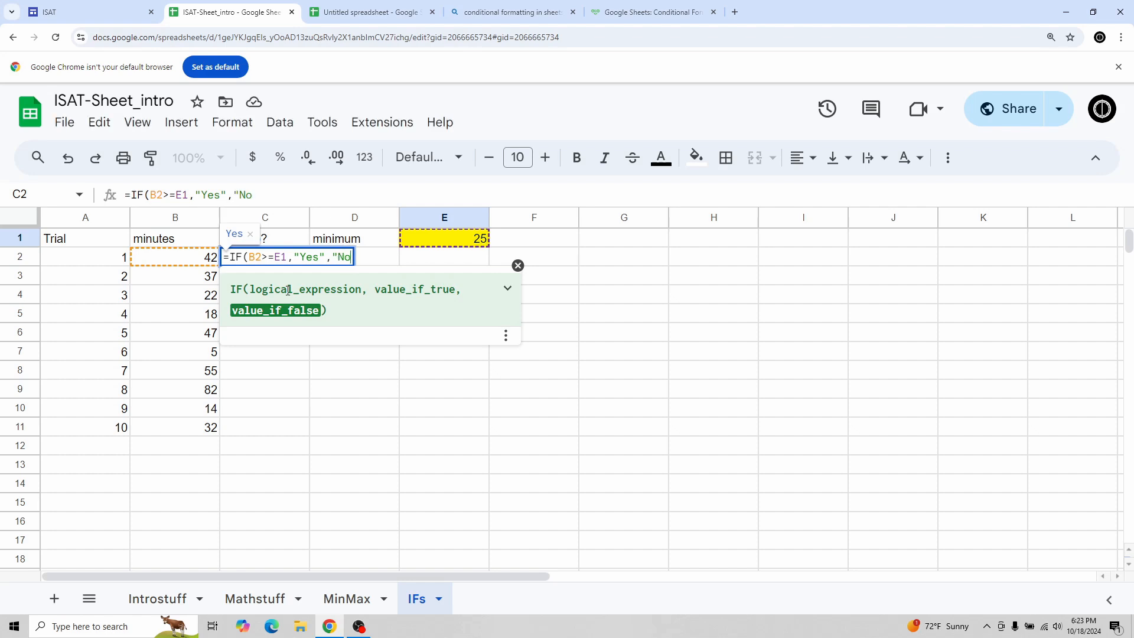
type("\")")
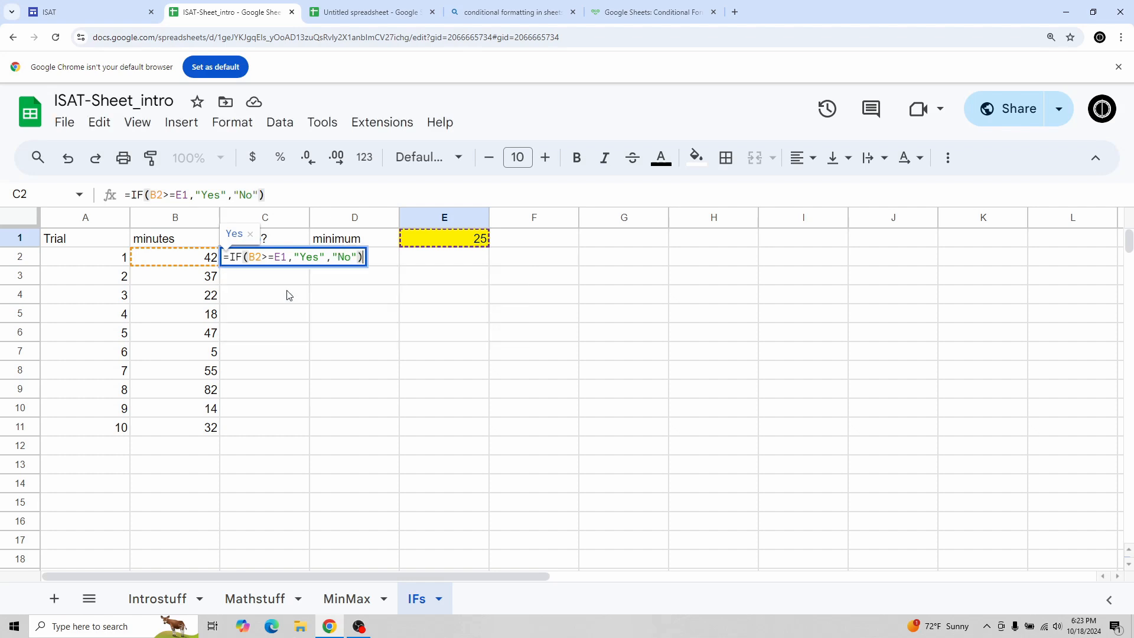
key("Return")
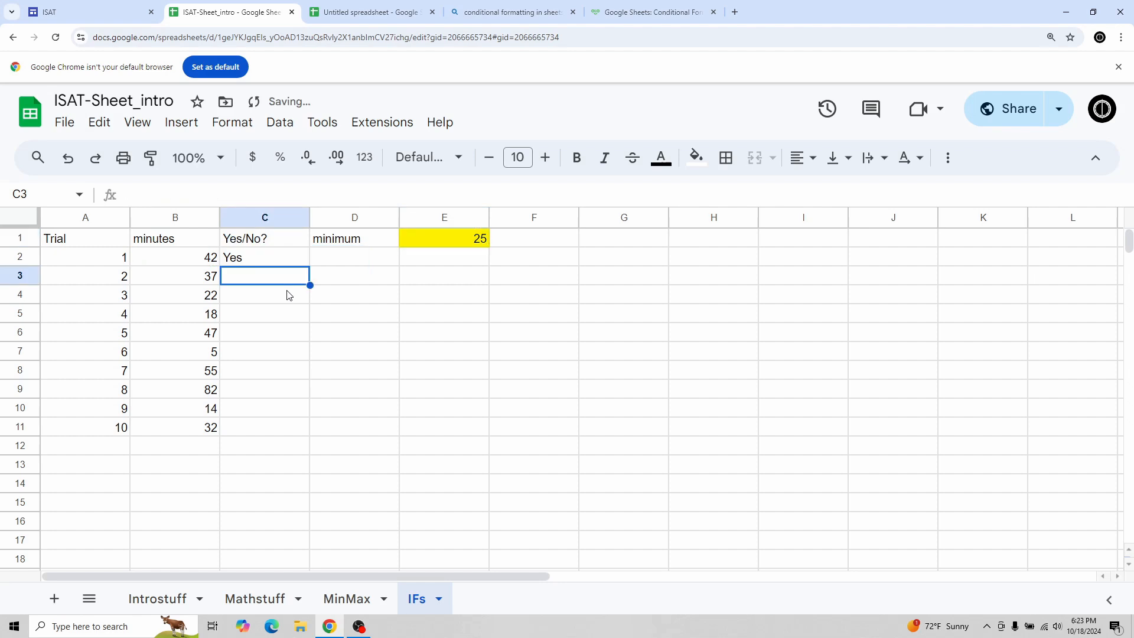
Fill C2:C11 with the suggested formula =IF(B2>=$E$1,"Yes","No"), keeping the reference to the minimum absolute
left_click(256, 263)
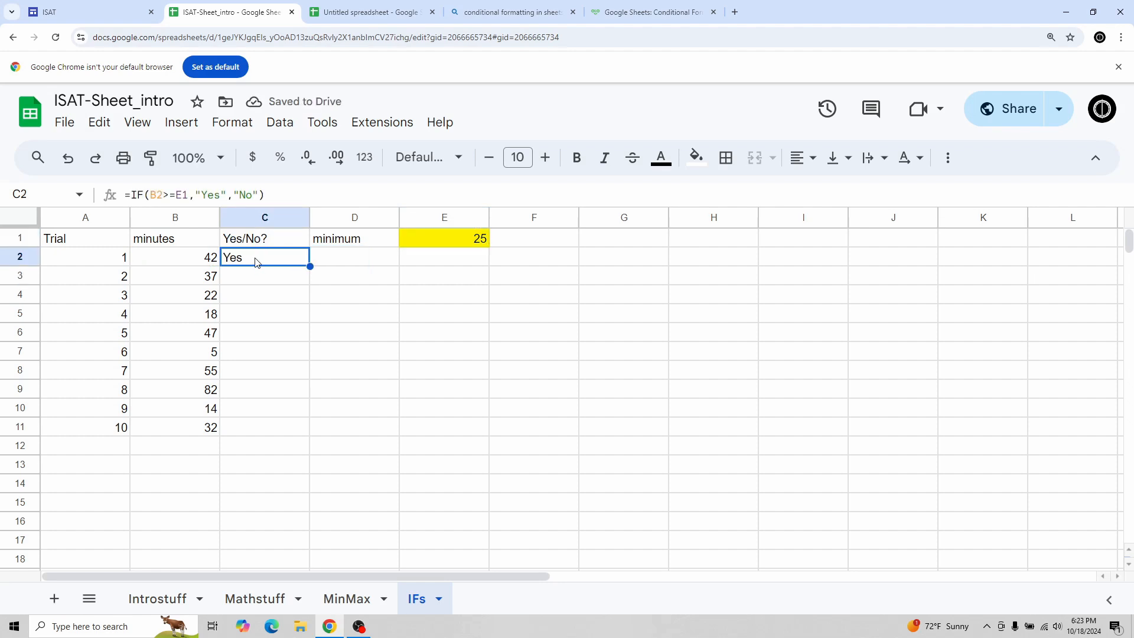
left_click(183, 260)
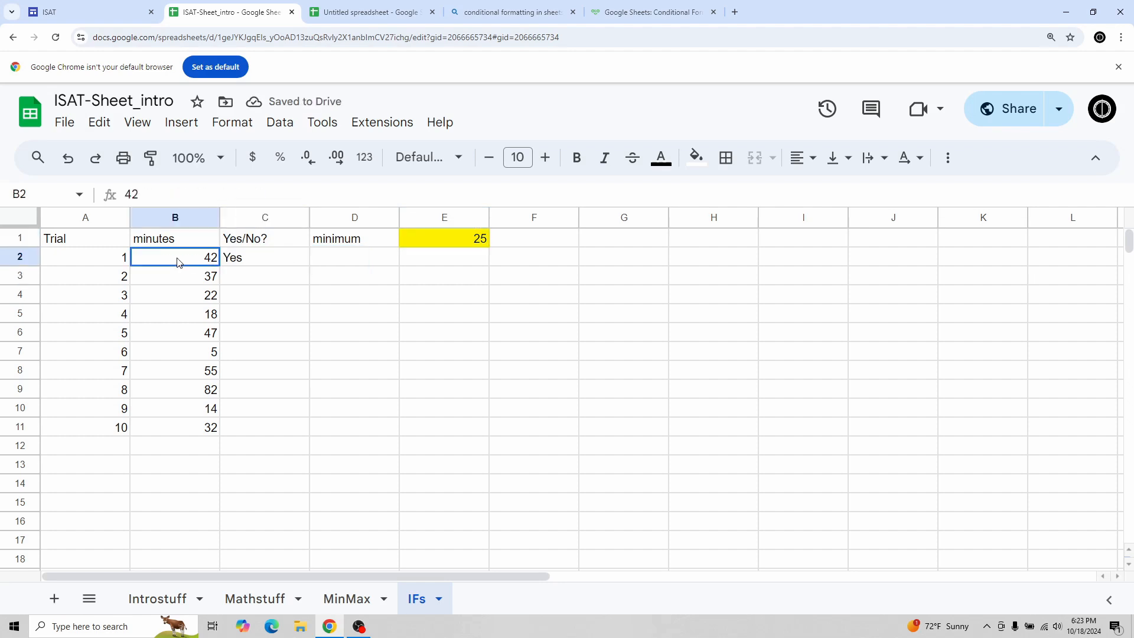
left_click(261, 260)
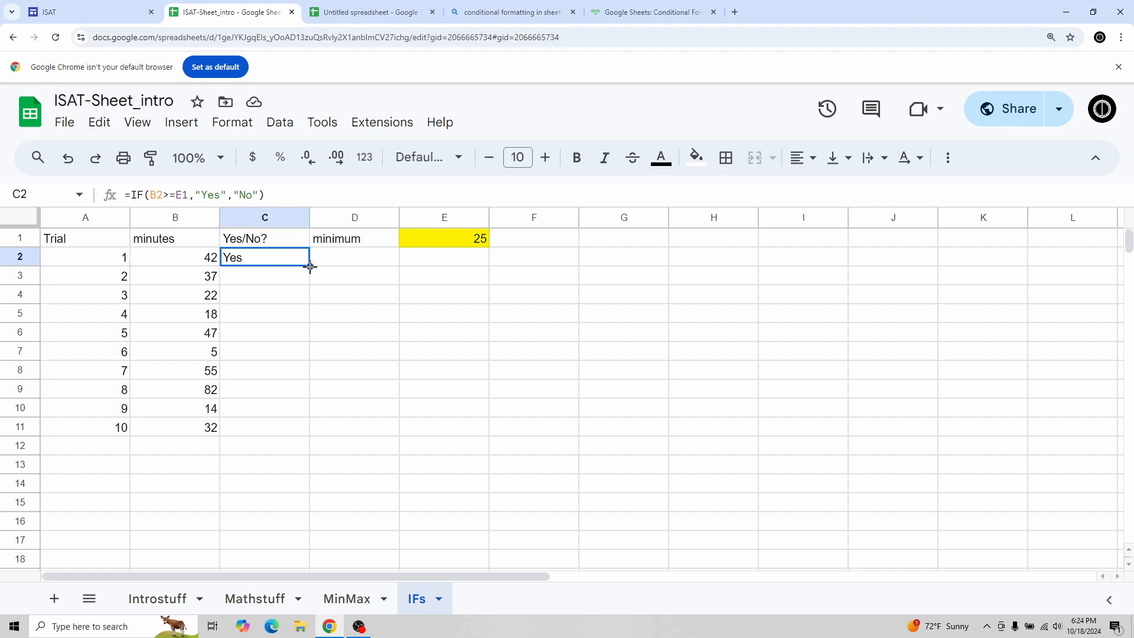
left_click_drag(311, 267, 310, 431)
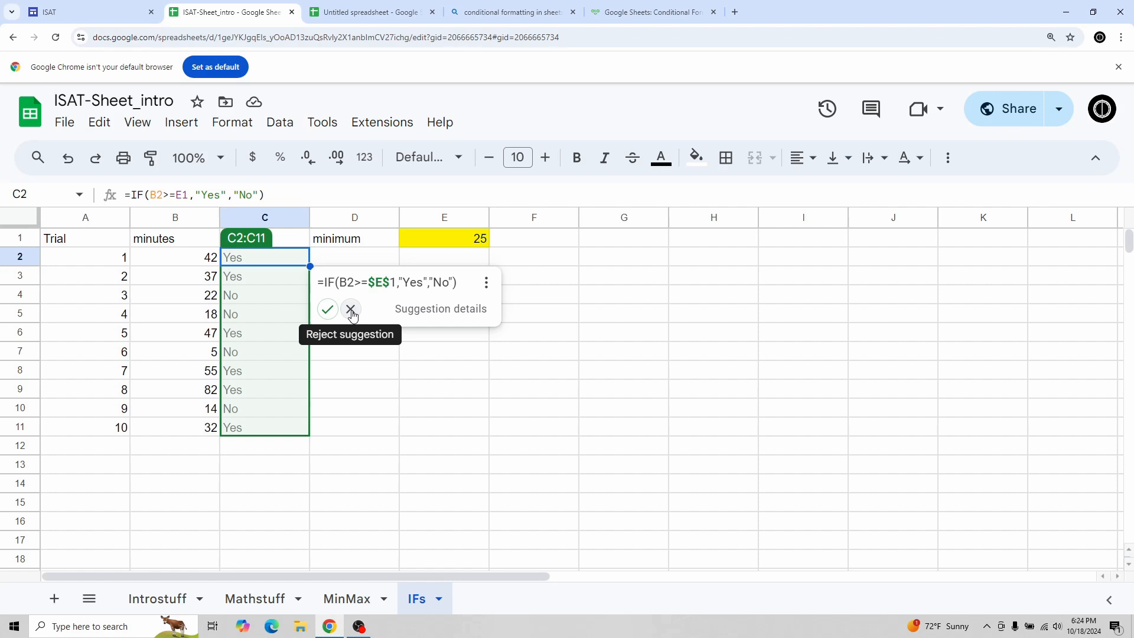
left_click(328, 309)
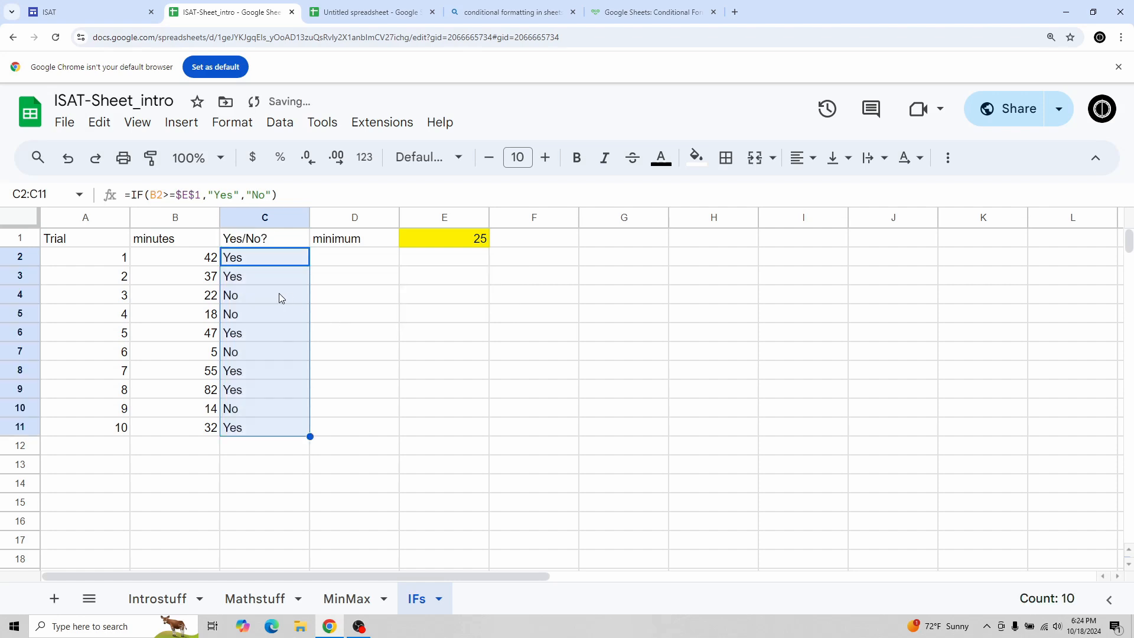
Inspect the IF formulas in C2, C3 and C5, checking the row references and the fixed $E$1 against the minutes
left_click(261, 280)
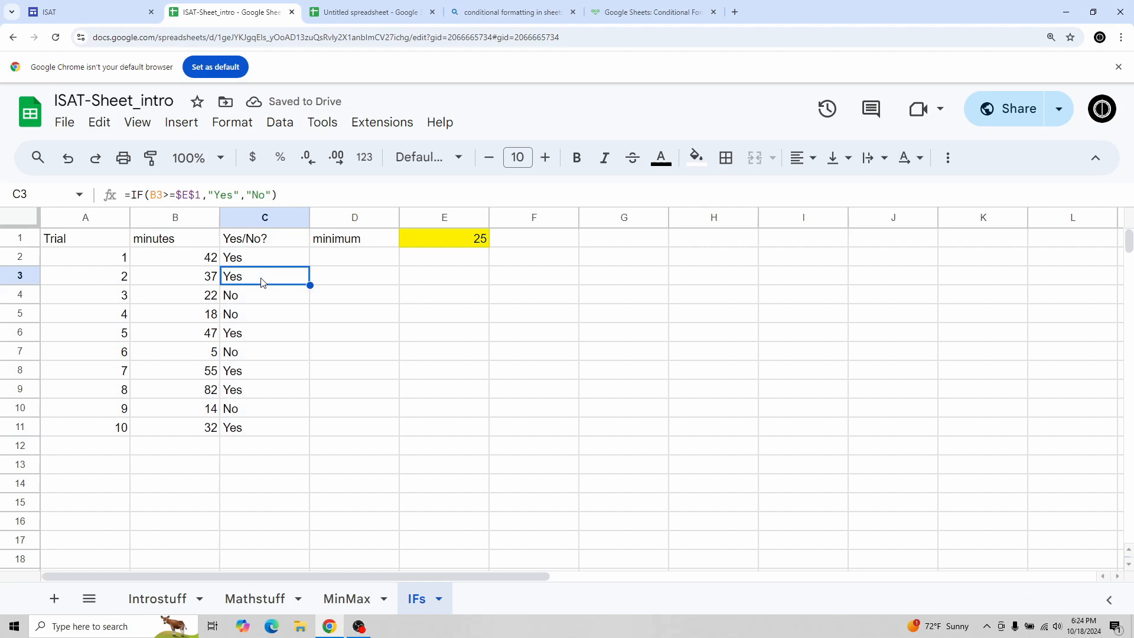
left_click(300, 194)
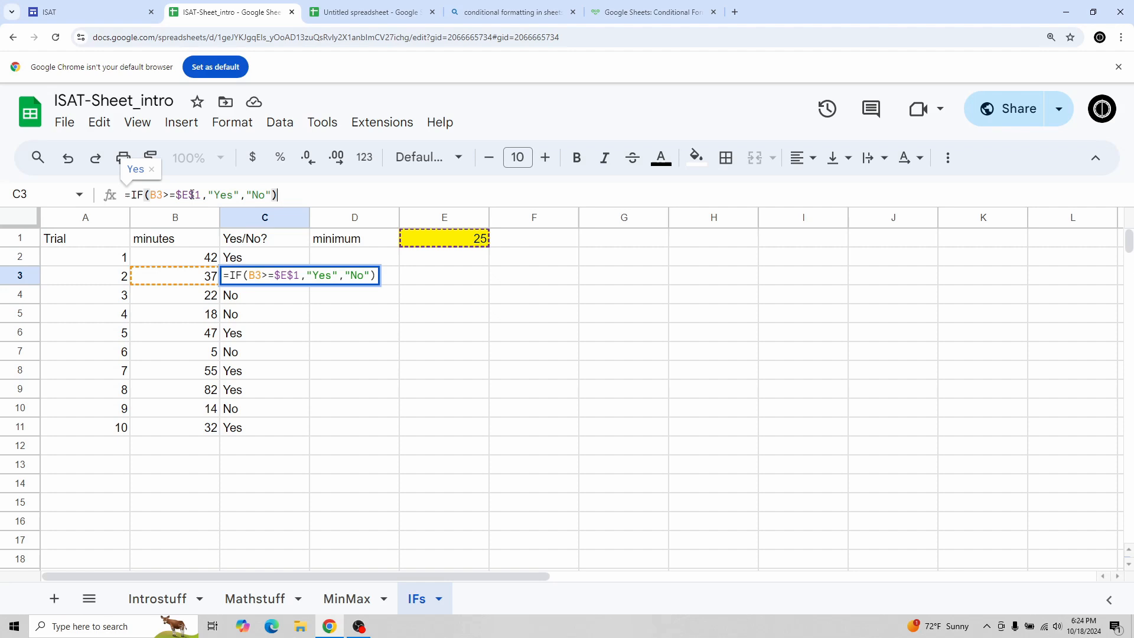
key("Return")
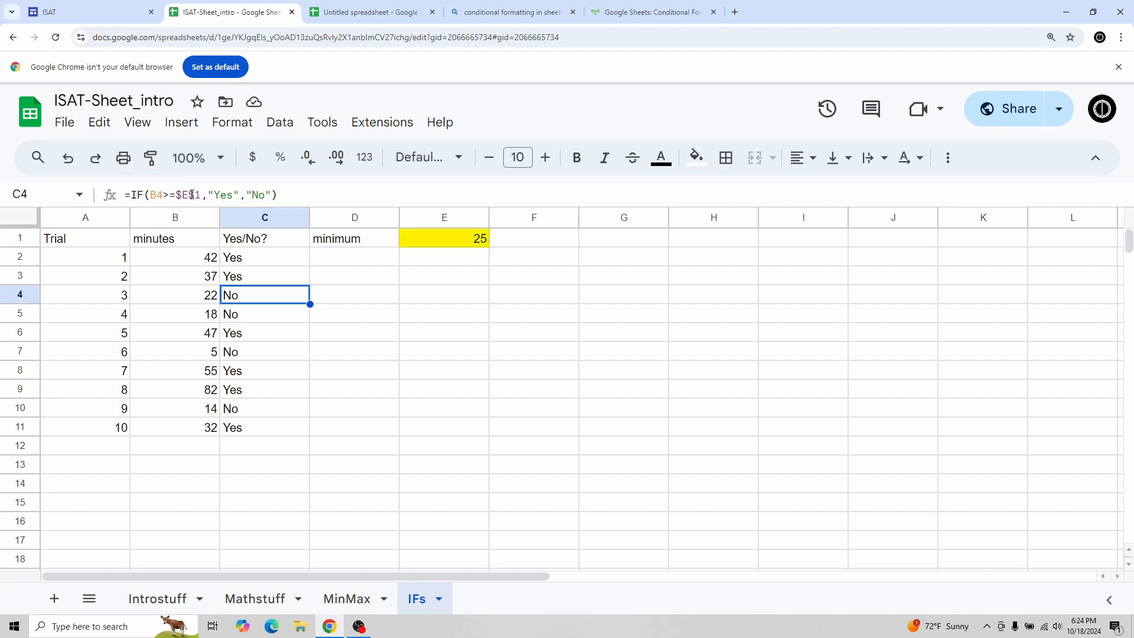
key("Up")
key("Up")
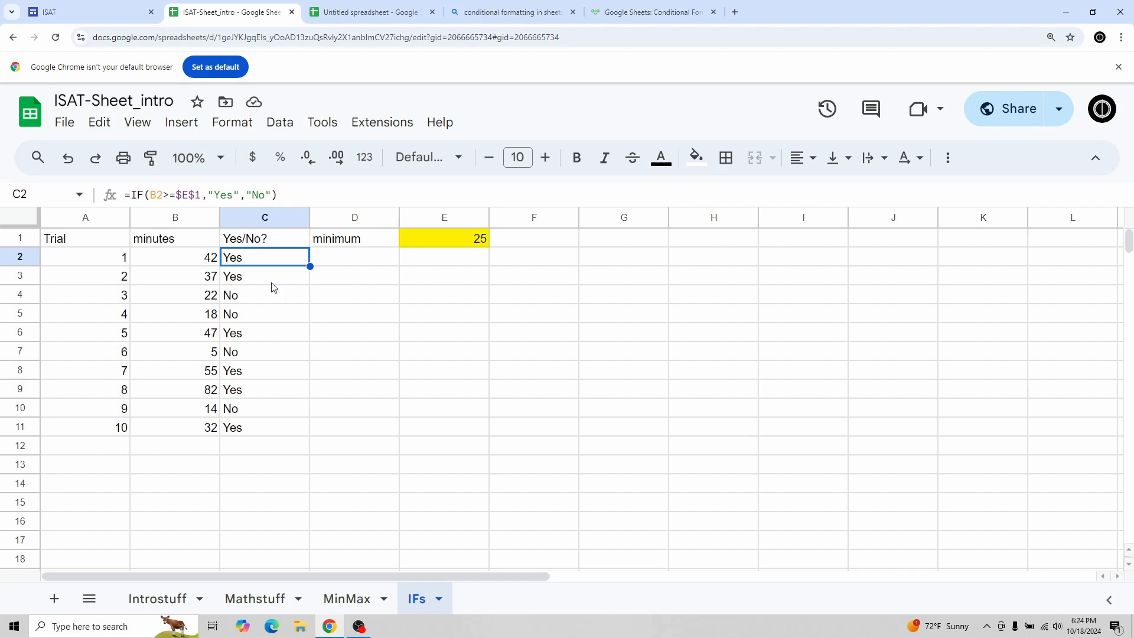
left_click(274, 313)
double_click(274, 313)
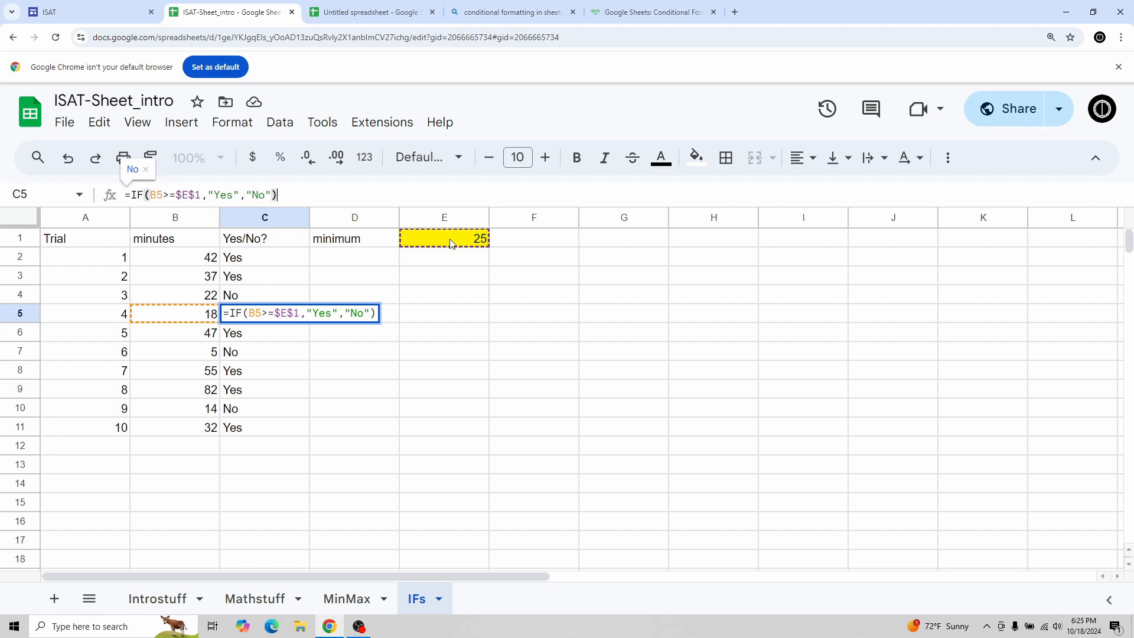
key("Return")
left_click(263, 262)
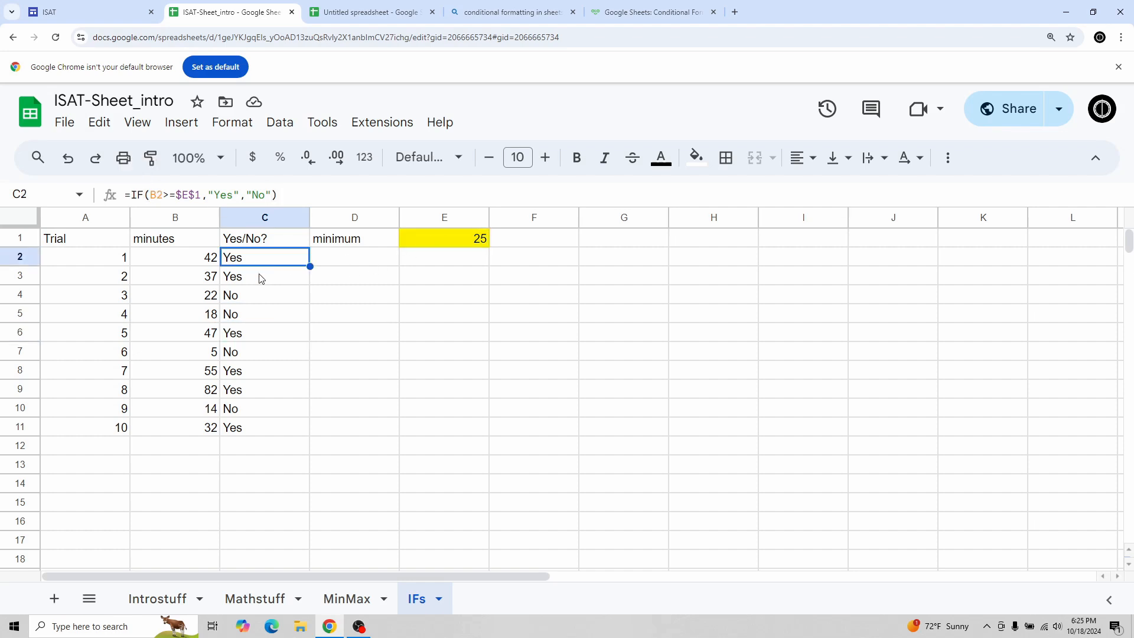
left_click(262, 278)
left_click(202, 266)
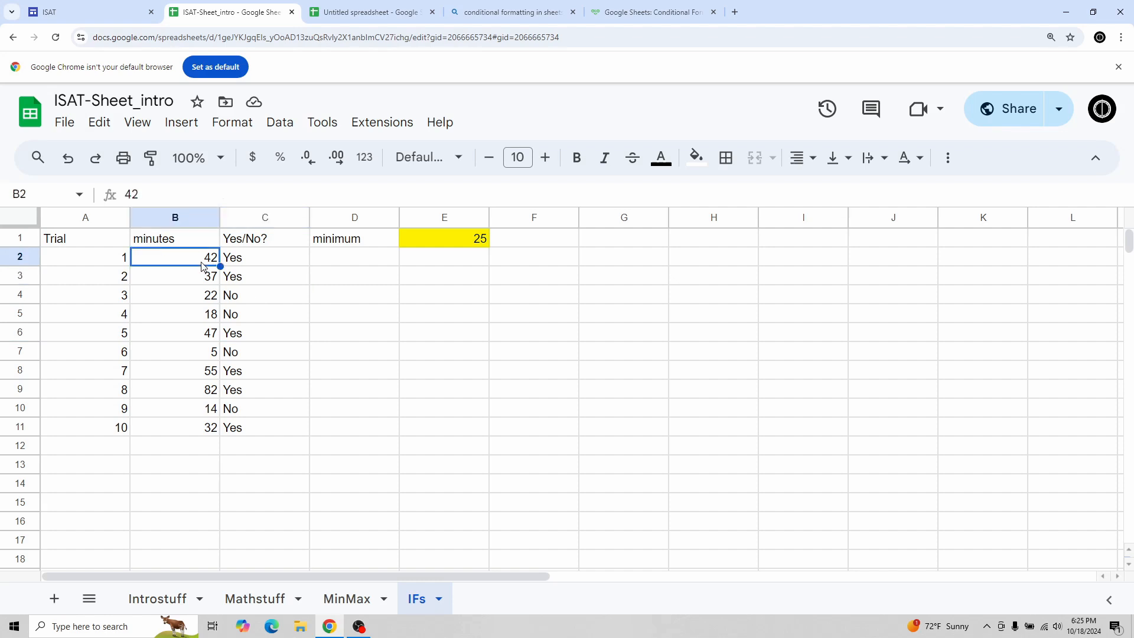
Compare the minutes of the first three trials with the minimum in E1, and review the IF formula in C2
left_click(472, 241)
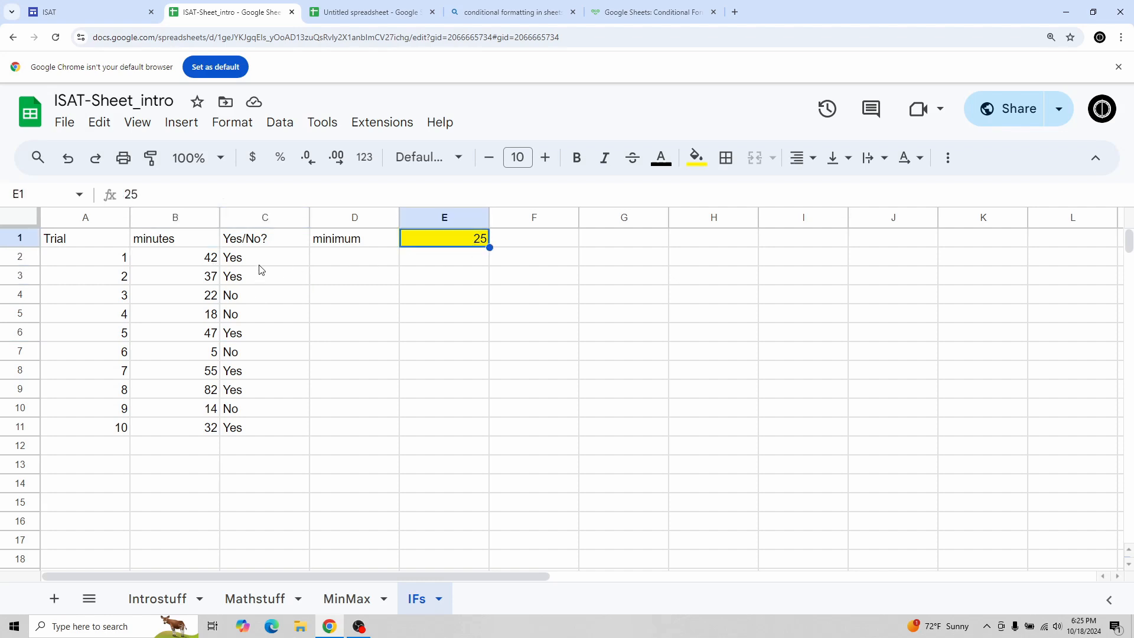
left_click(260, 265)
left_click(193, 280)
left_click(446, 243)
left_click(188, 300)
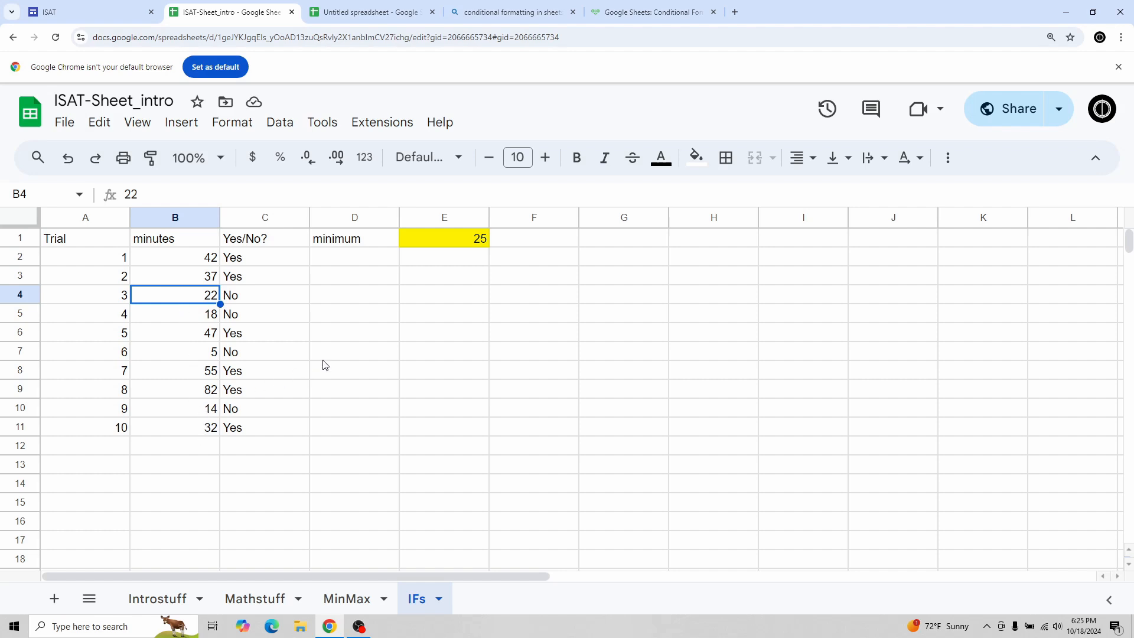
left_click(266, 258)
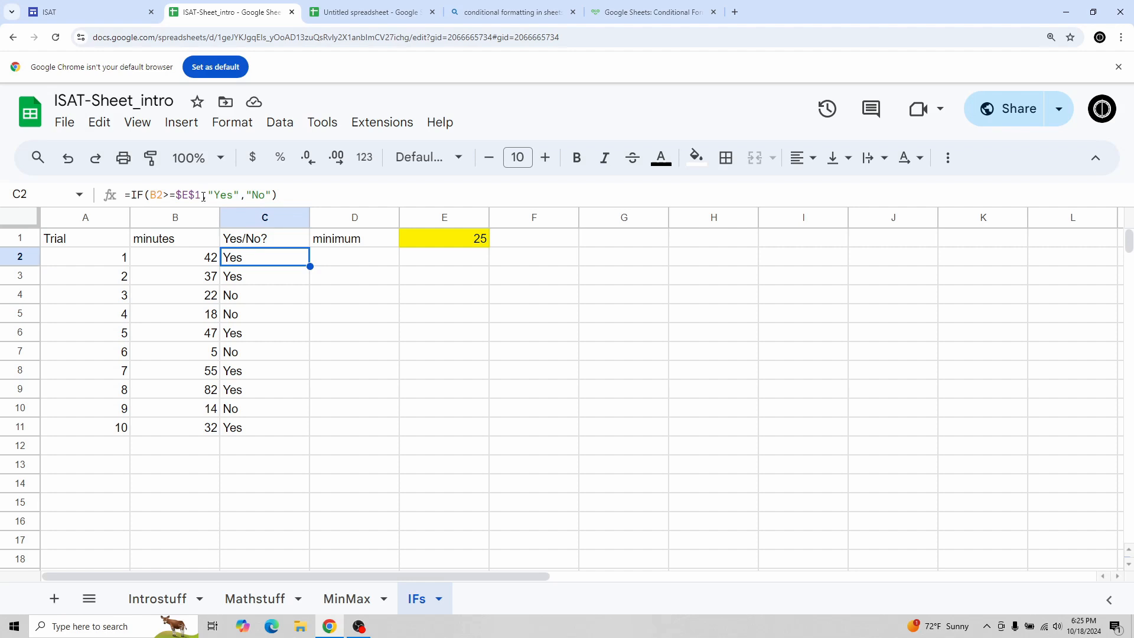
left_click(423, 263)
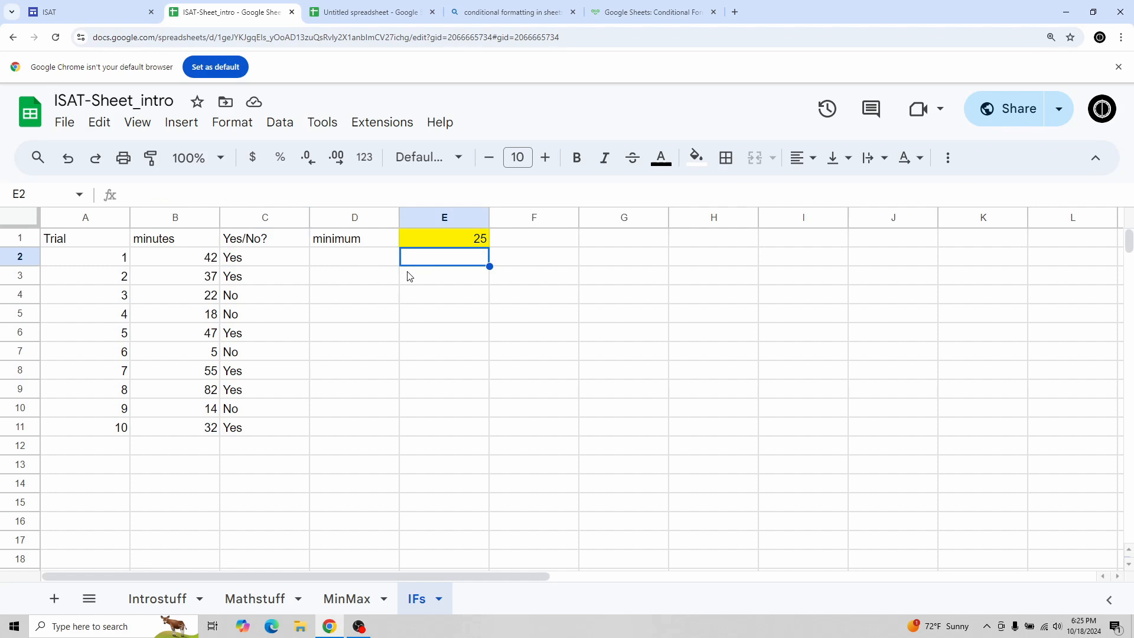
Set the minimum in cell E1 to 5
left_click(422, 239)
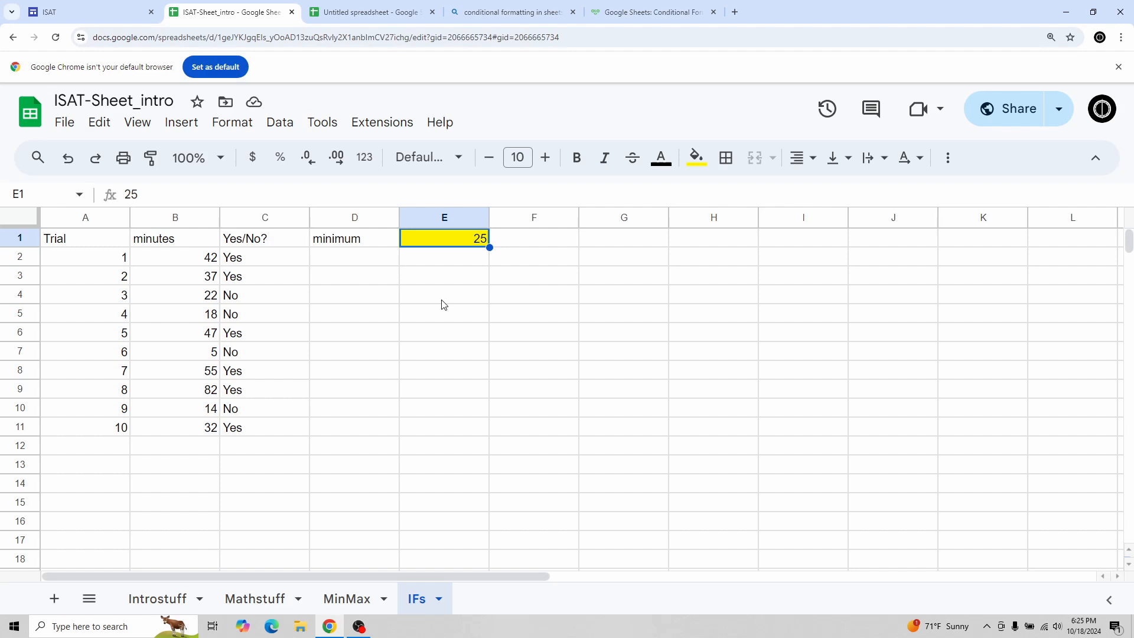
type("5")
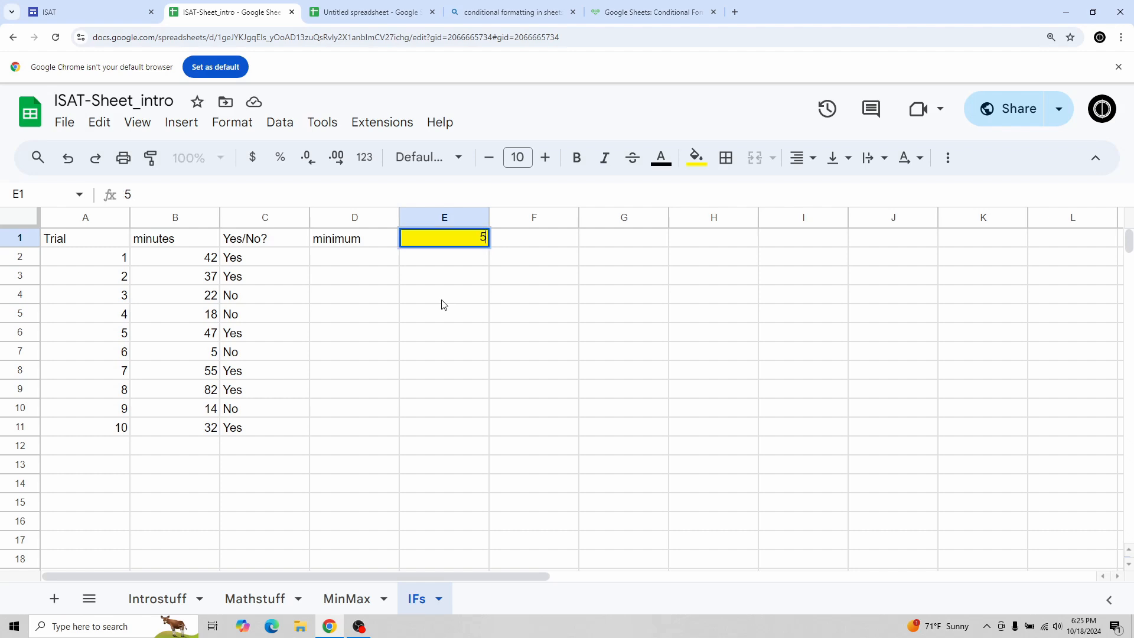
key("Return")
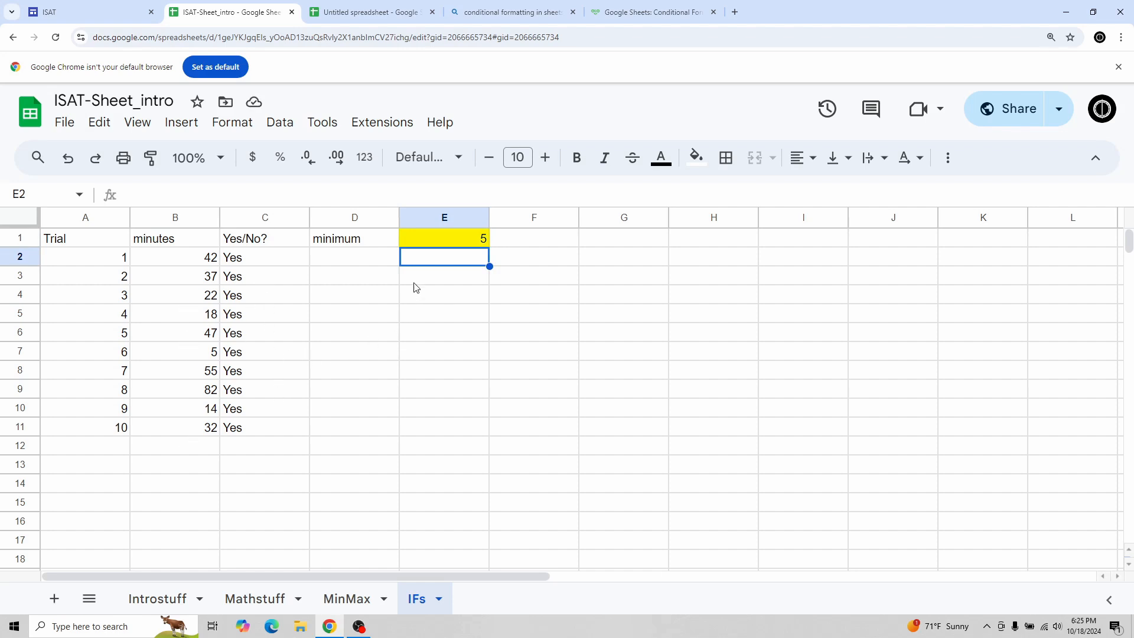
Set the minimum in cell E1 to 15 and check the minutes and results of trials 6 and 9
left_click(437, 246)
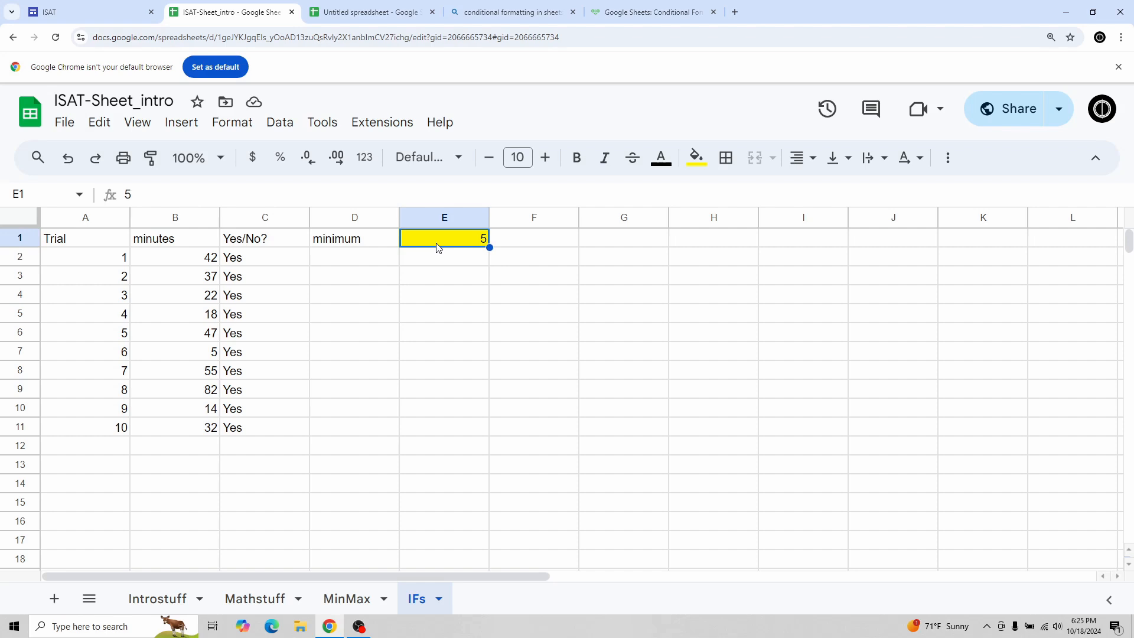
type("15")
key("Return")
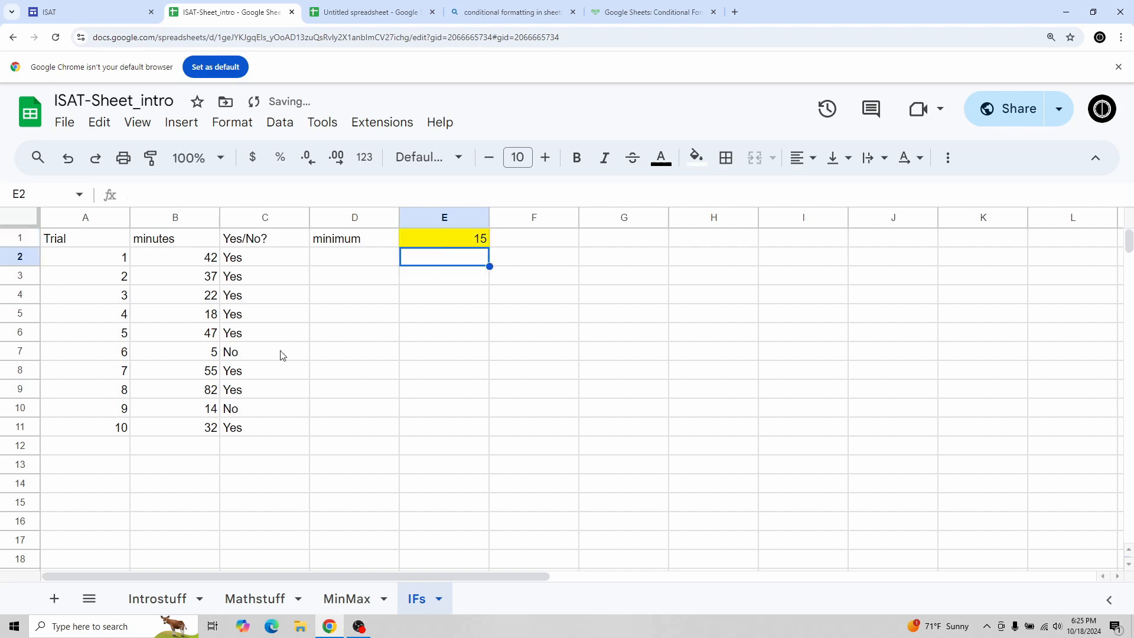
left_click(262, 355)
left_click(194, 356)
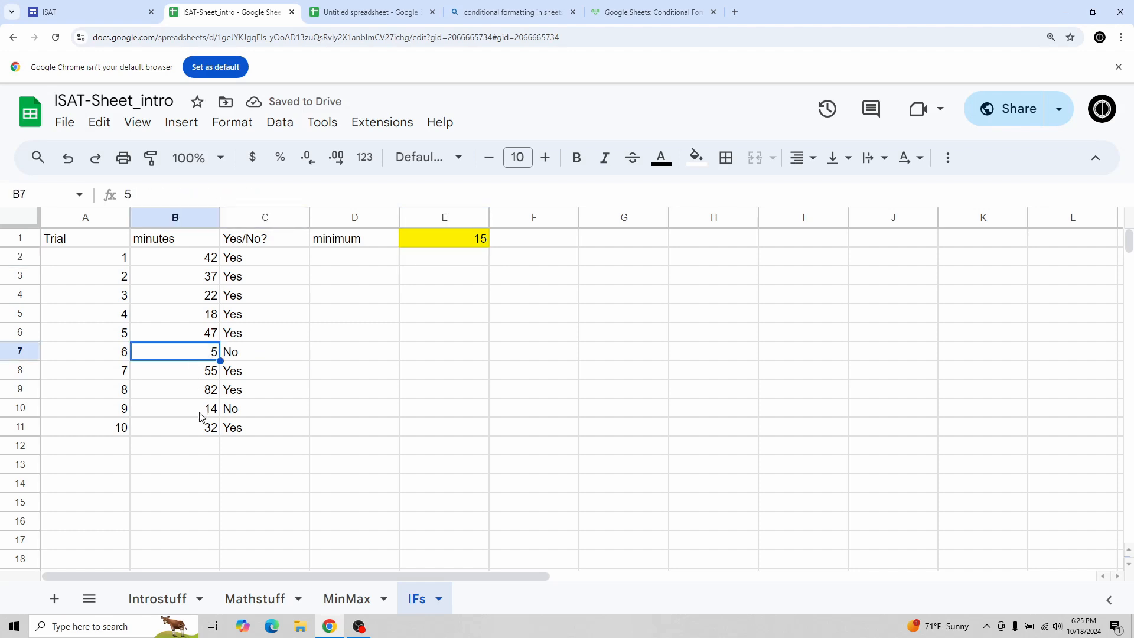
left_click(216, 413)
left_click(284, 414)
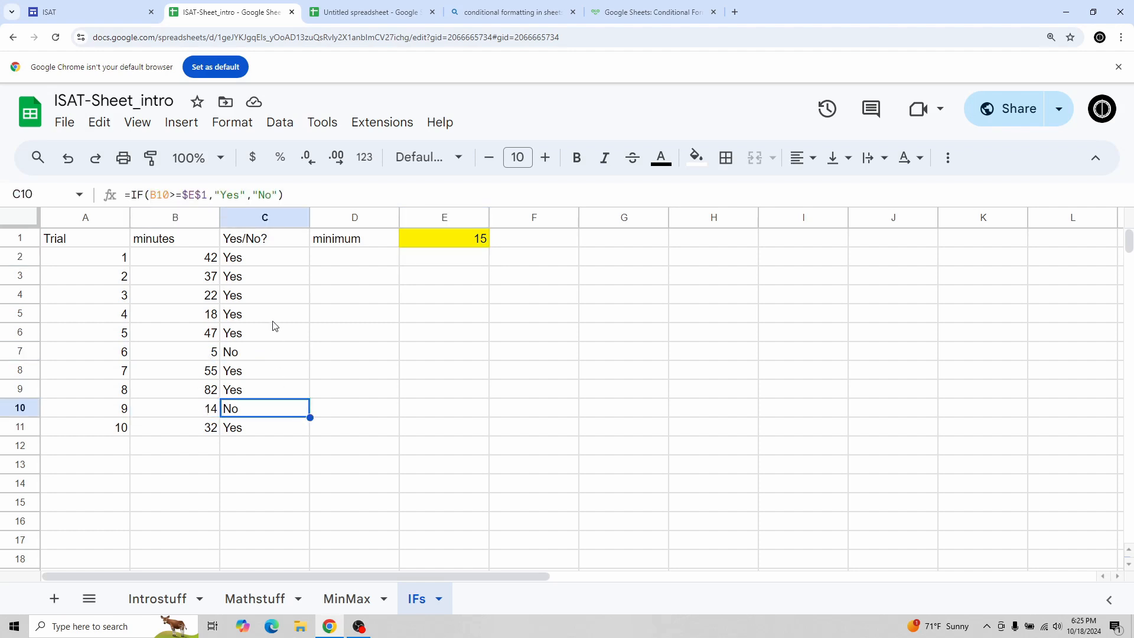
Change the formula in C2 to =IF(B2>=$E$1,1,0) and fill it down through C11
left_click(284, 260)
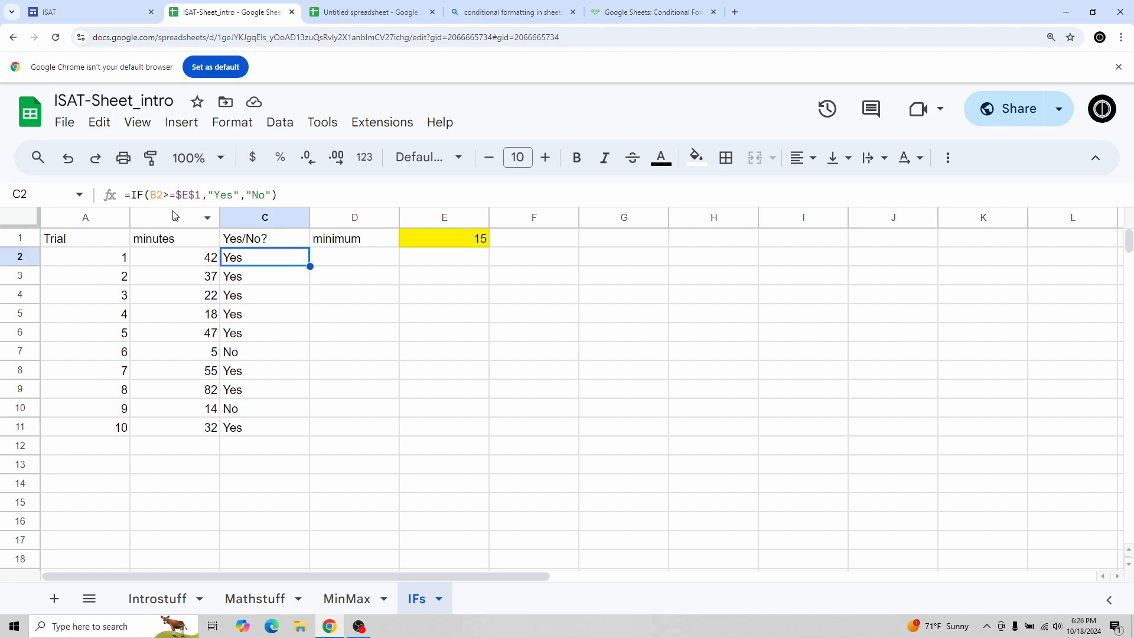
left_click_drag(240, 195, 208, 197)
type("1")
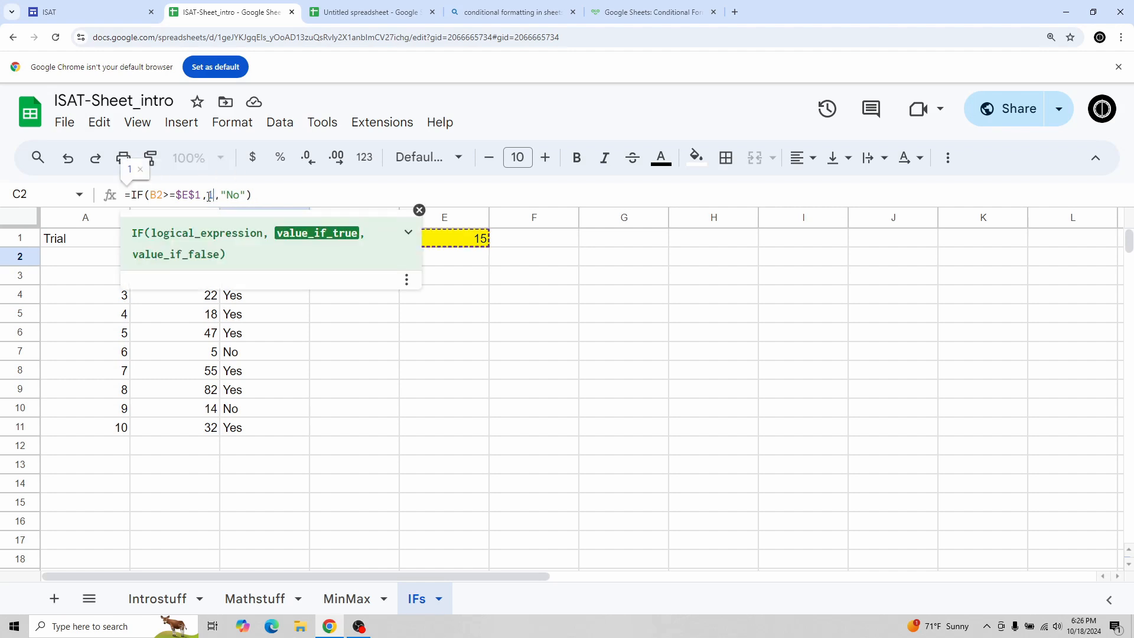
left_click_drag(222, 195, 248, 194)
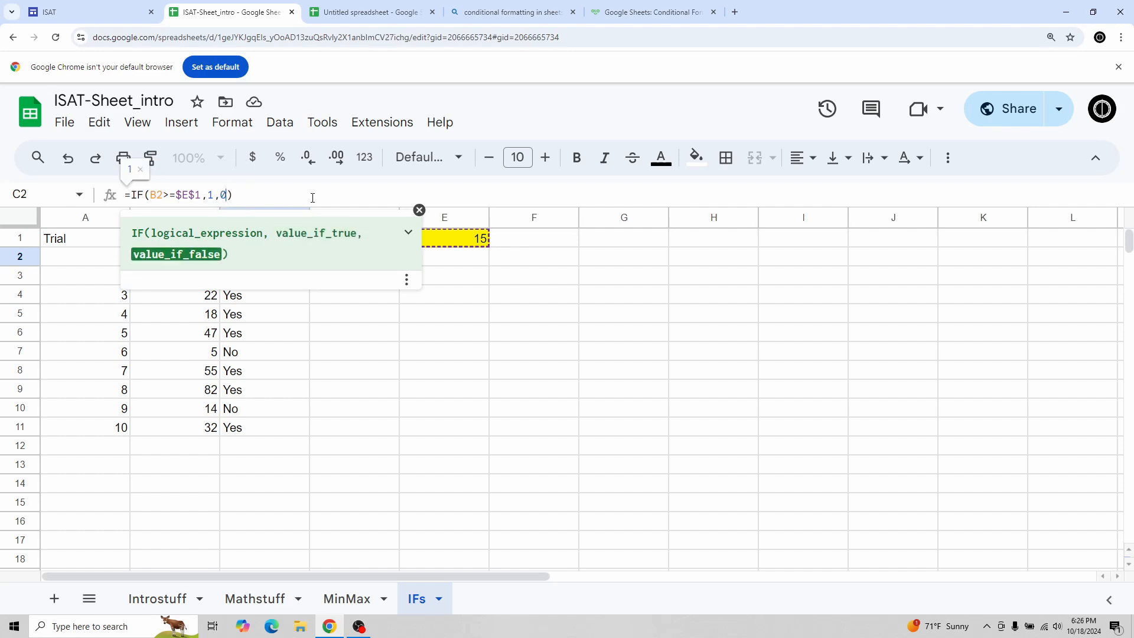
key("Return")
left_click(305, 260)
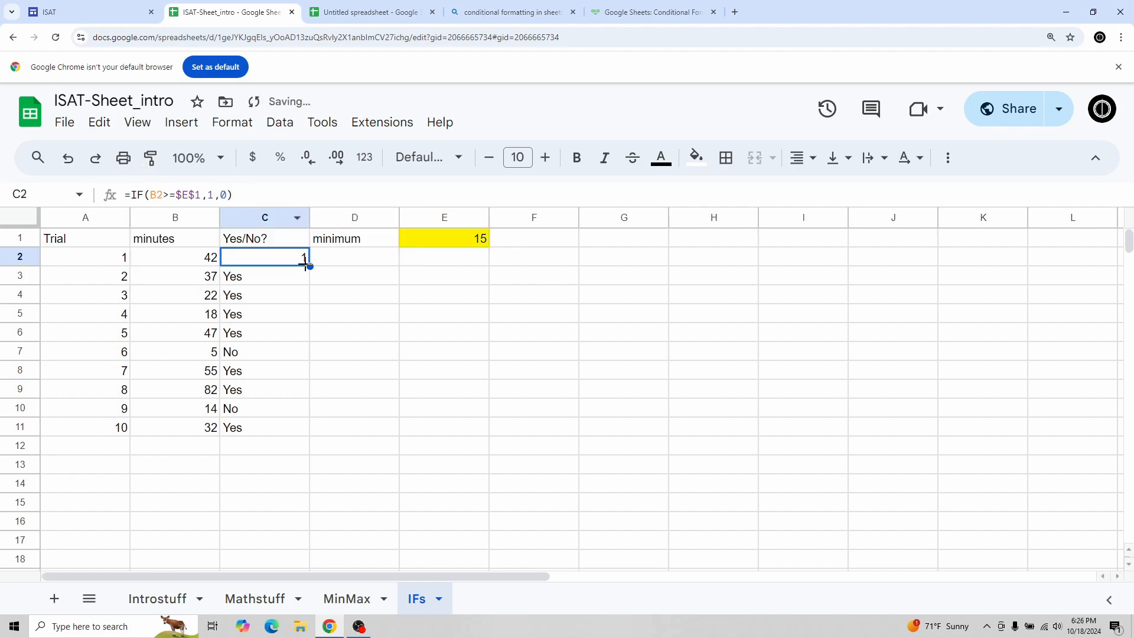
left_click_drag(310, 266, 311, 437)
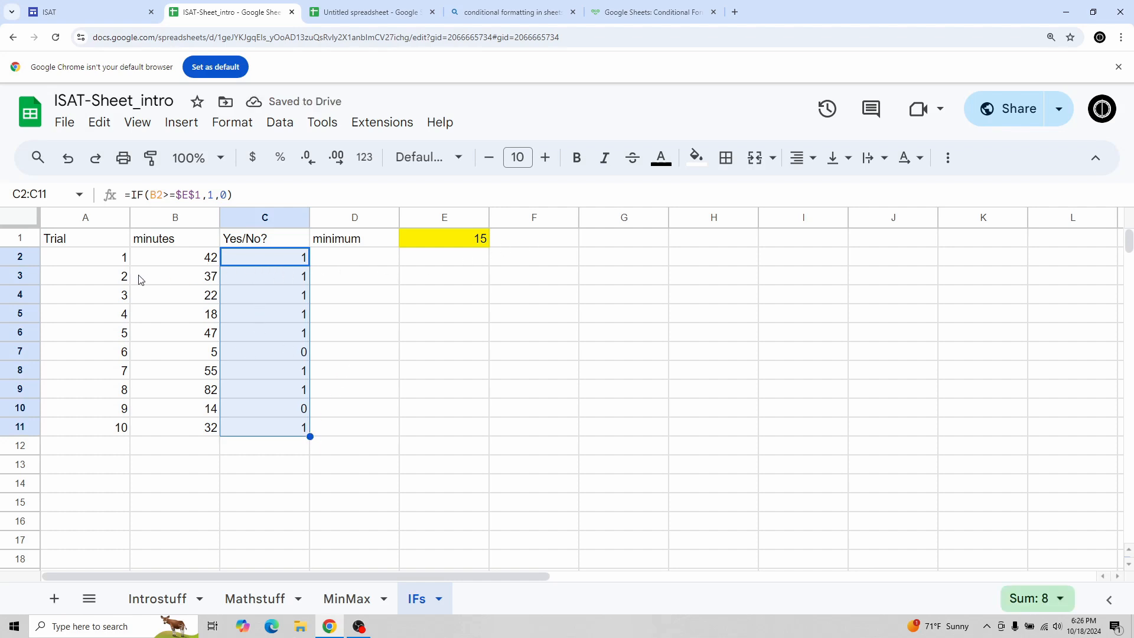
Check the numeric results in C2 and C7, comparing trial 6's minutes with the minimum in E1
left_click(274, 255)
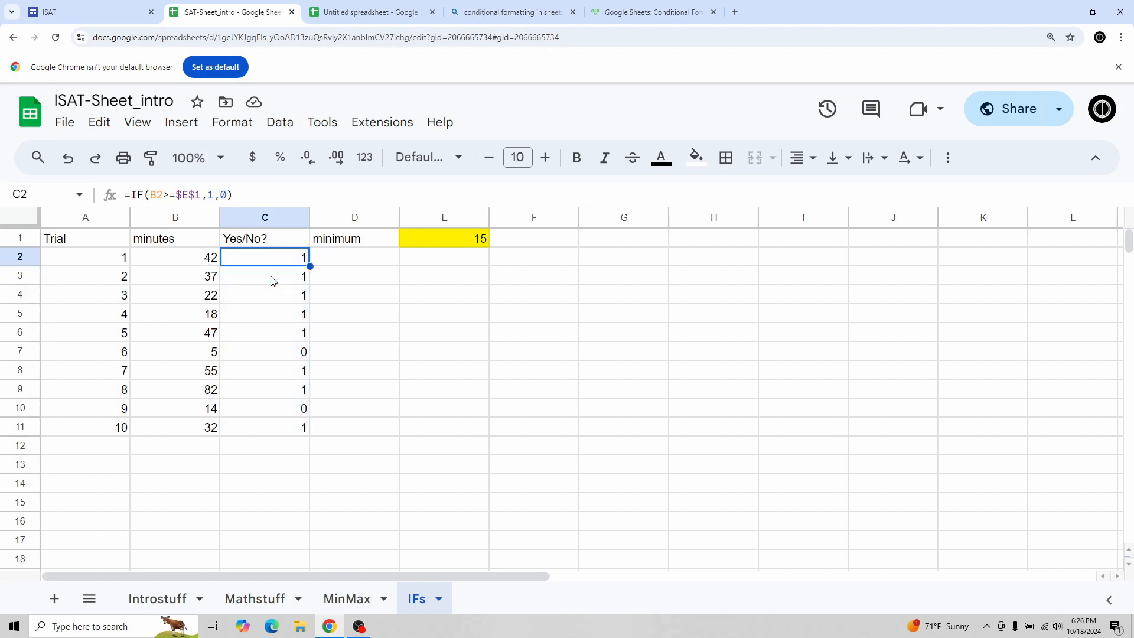
left_click(196, 353)
left_click(448, 240)
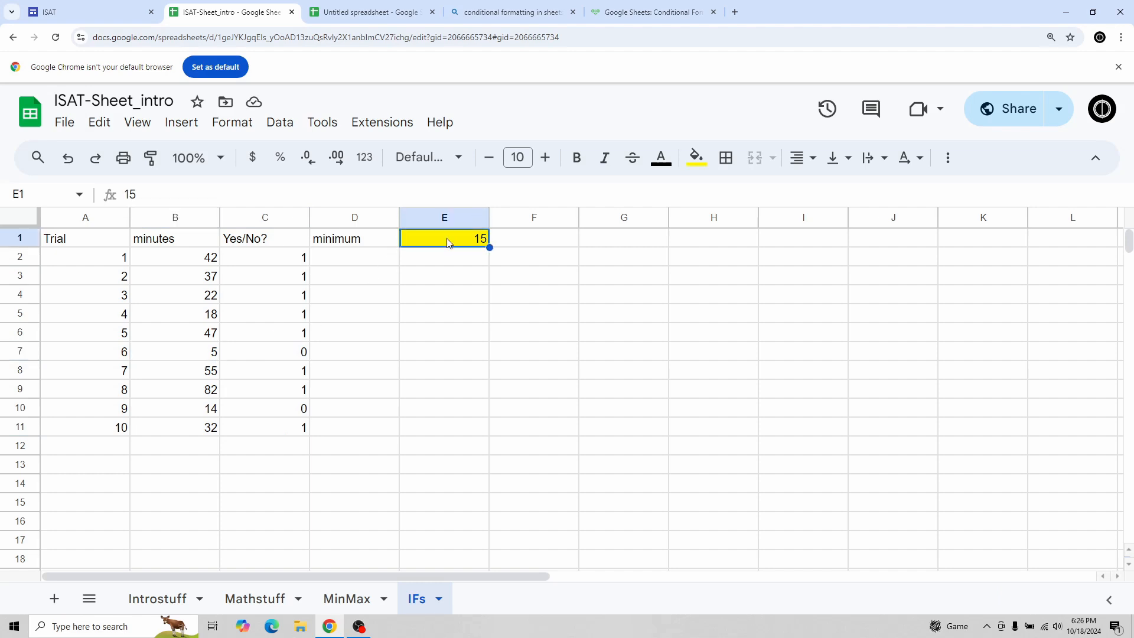
left_click(280, 354)
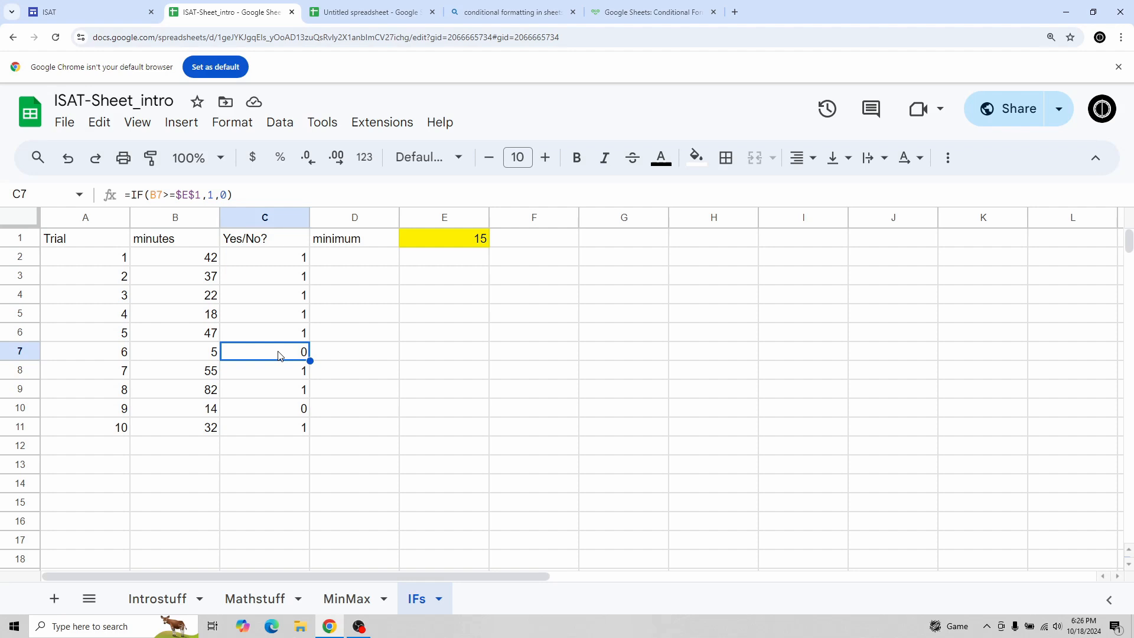
Start a conditional formatting rule for the minutes in B2:B11
left_click(189, 260)
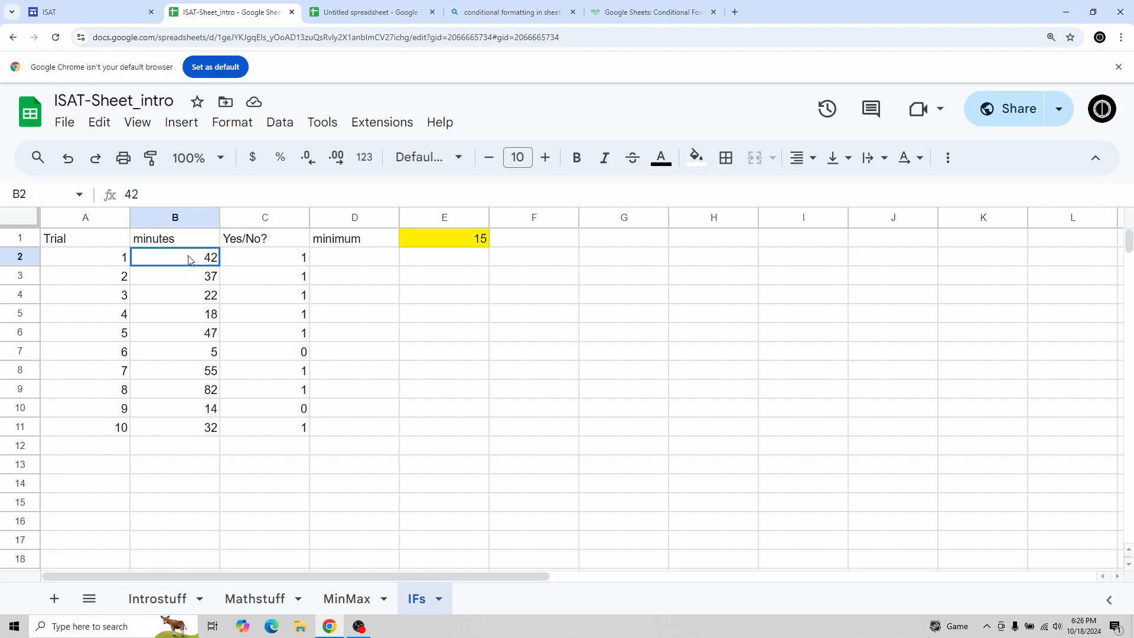
left_click(198, 432, "shift")
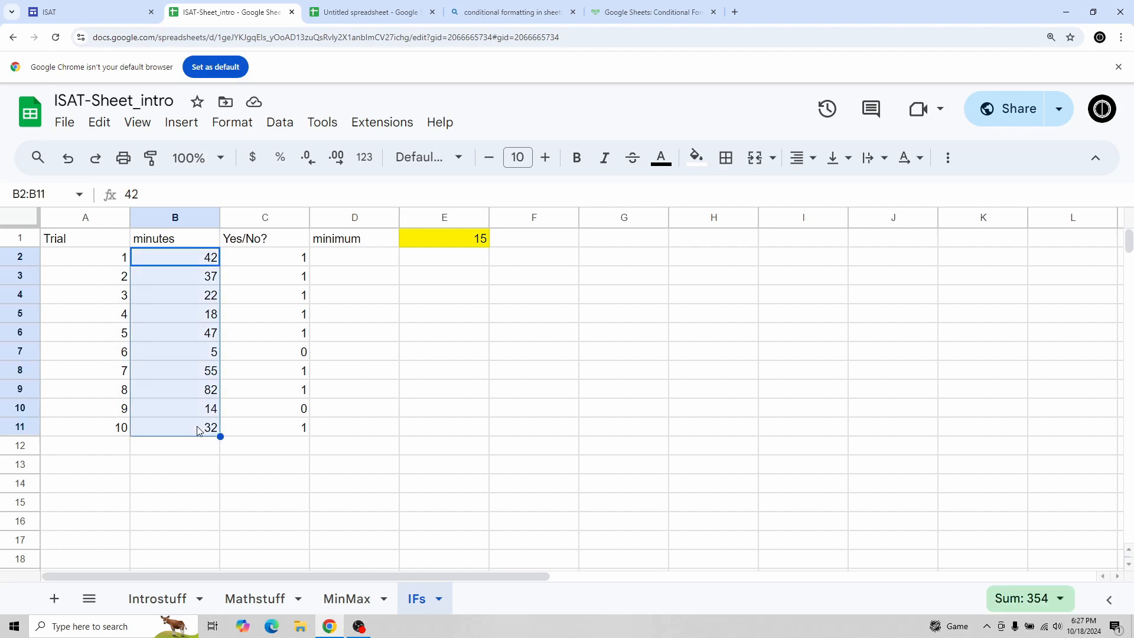
left_click_drag(192, 263, 186, 431)
right_click(187, 431)
scroll(339, 383, "down", 3)
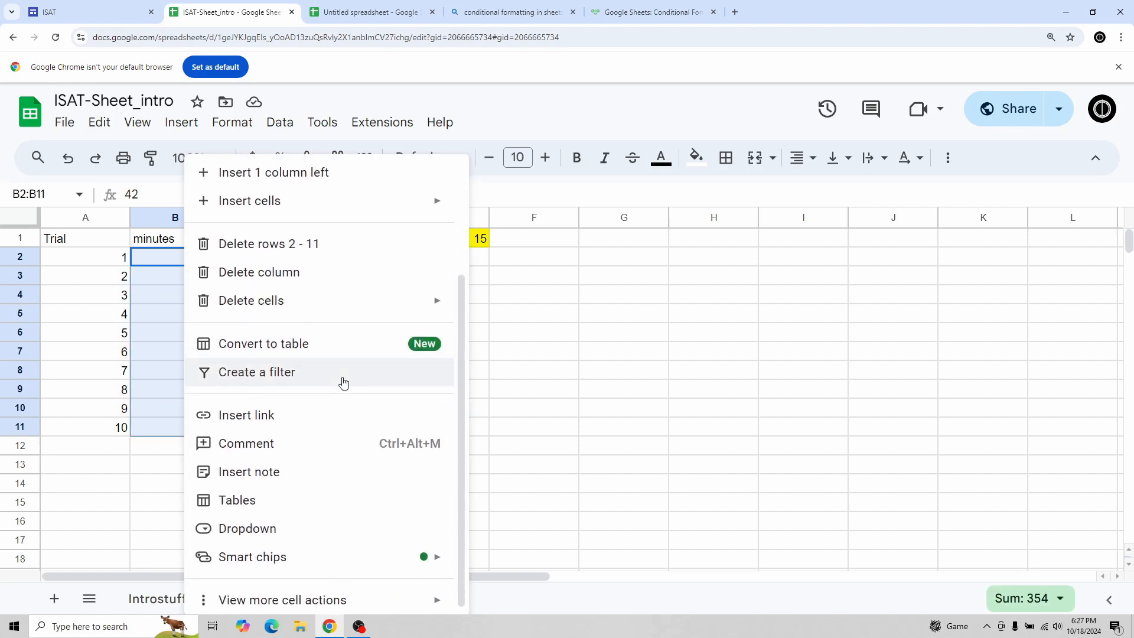
mouse_move(296, 596)
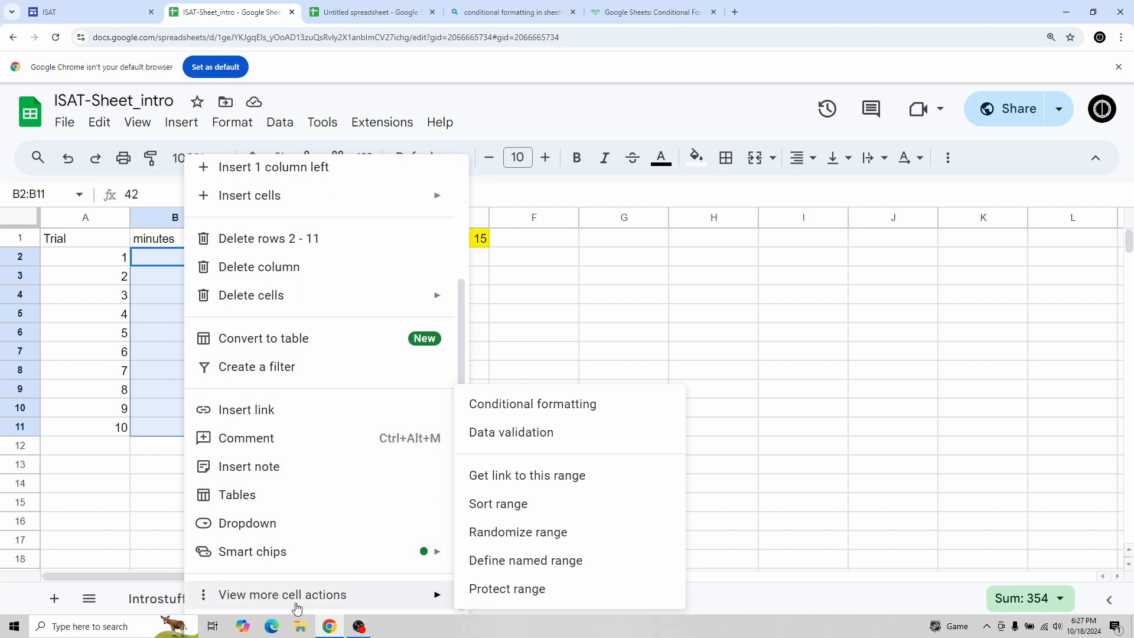
left_click(596, 406)
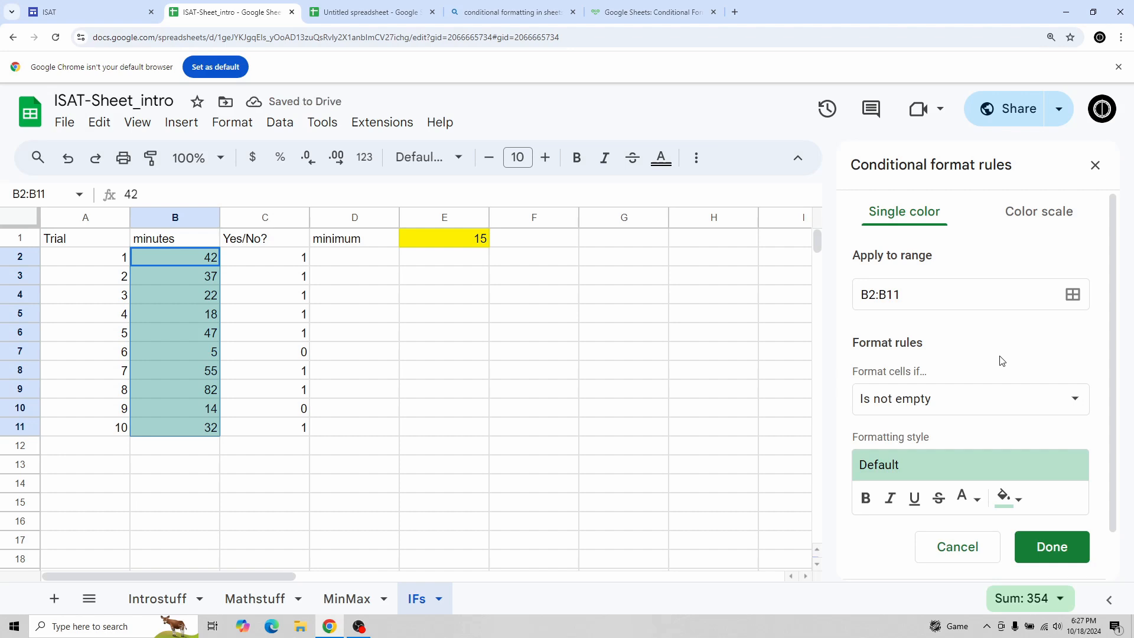
Make the rule format cells greater than or equal to 15 with the default green style, and save it
left_click(991, 414)
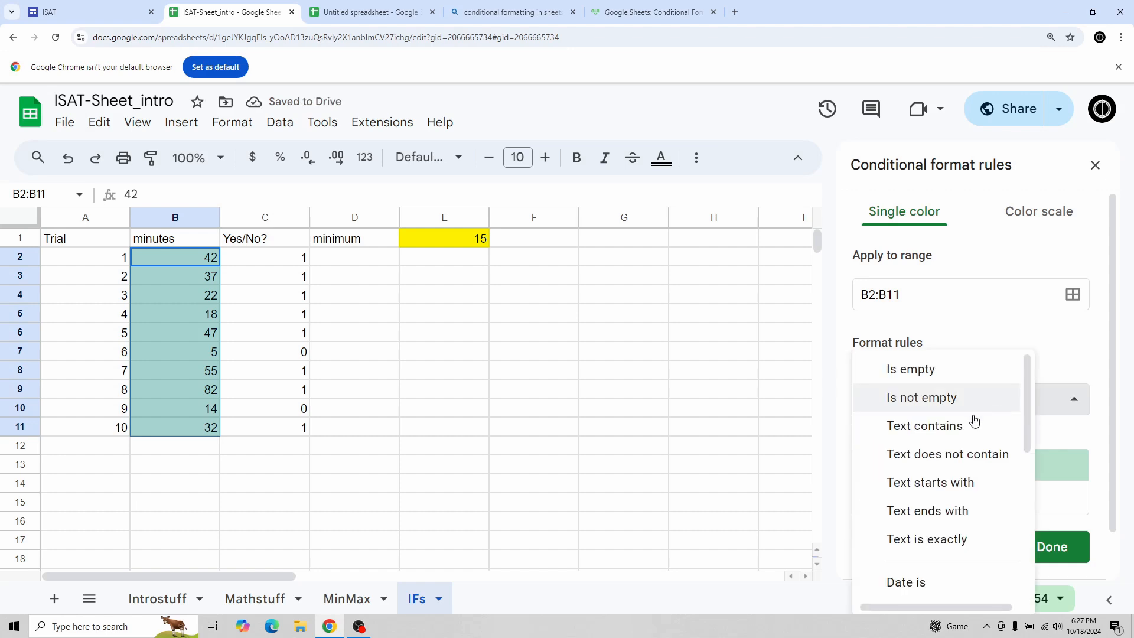
scroll(967, 480, "down", 1)
scroll(961, 455, "down", 3)
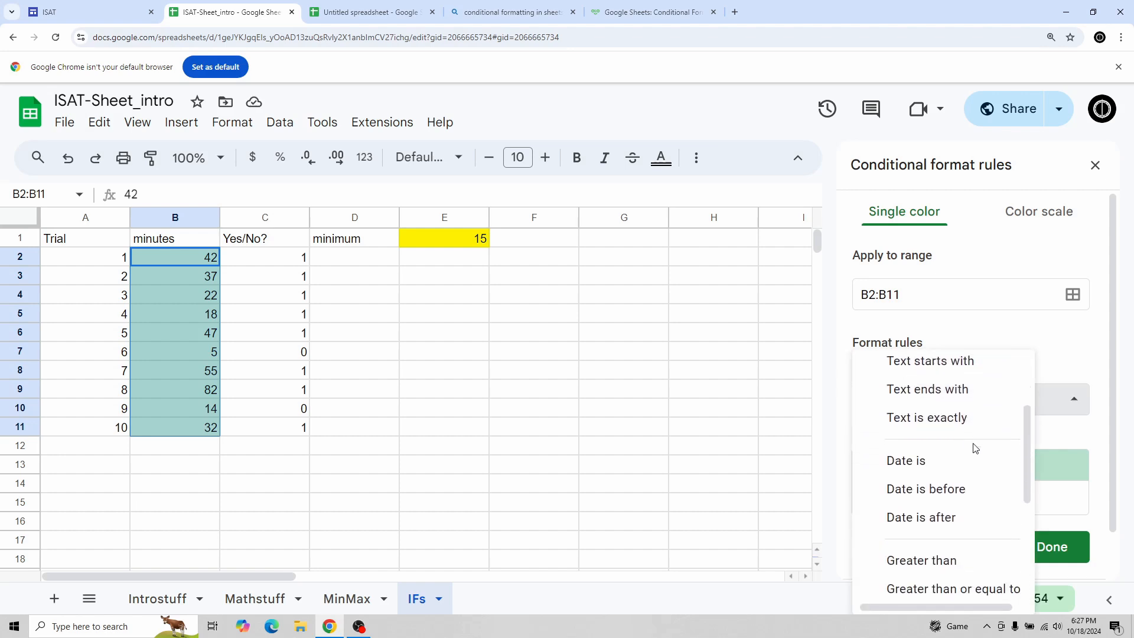
left_click(959, 485)
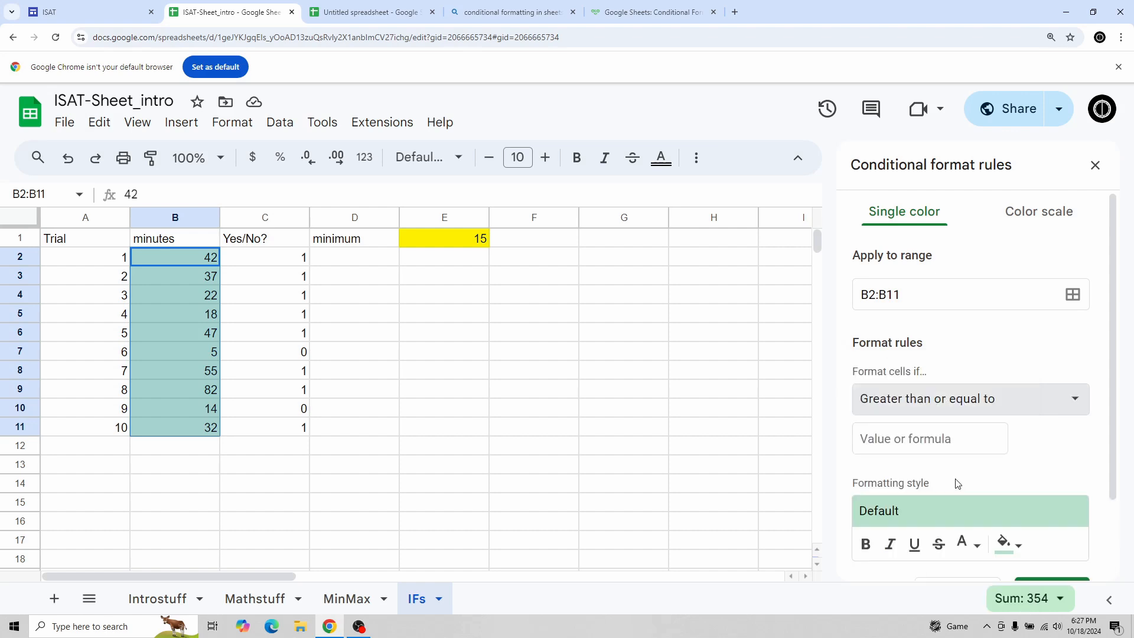
left_click(937, 442)
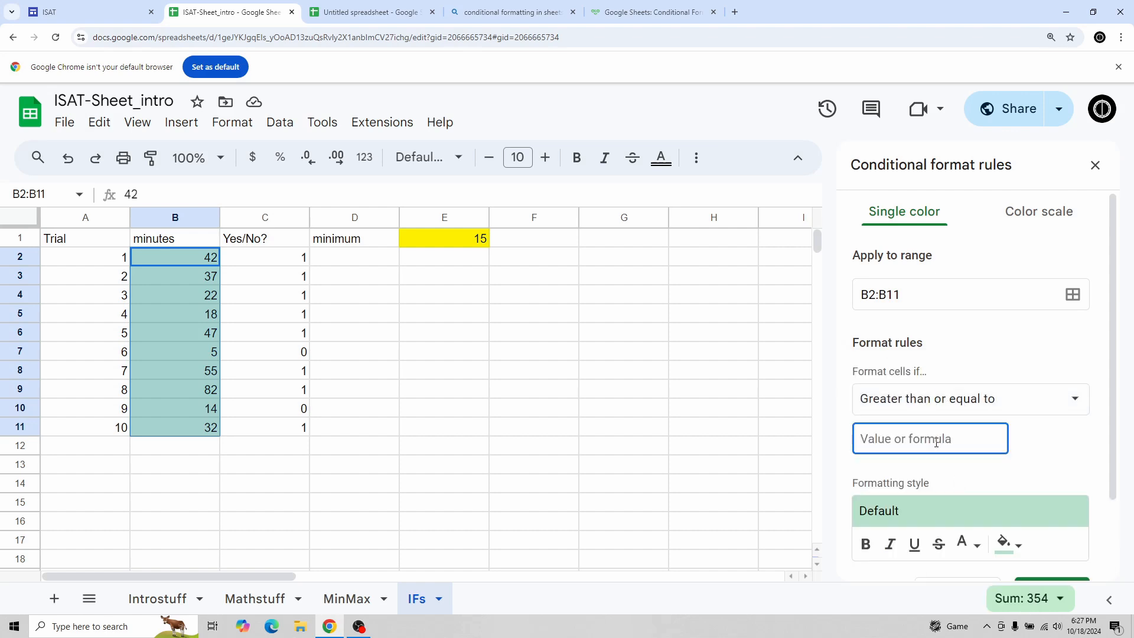
type("15")
scroll(1054, 485, "down", 2)
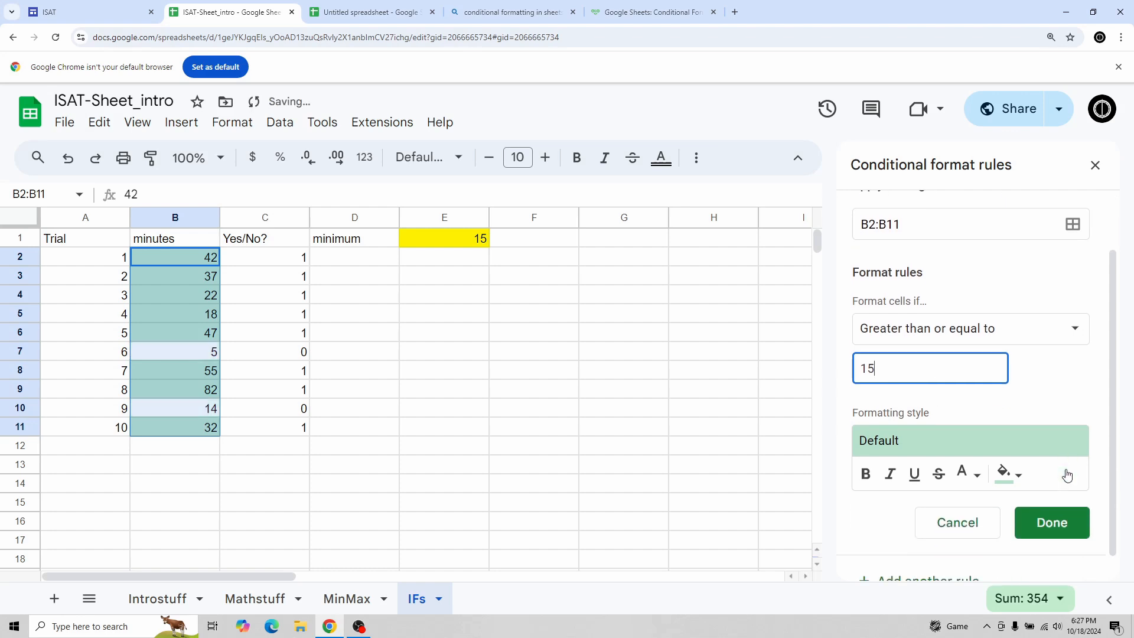
left_click(1052, 497)
Check the highlighting of the minutes in column B against the 15-minute rule
left_click(257, 331)
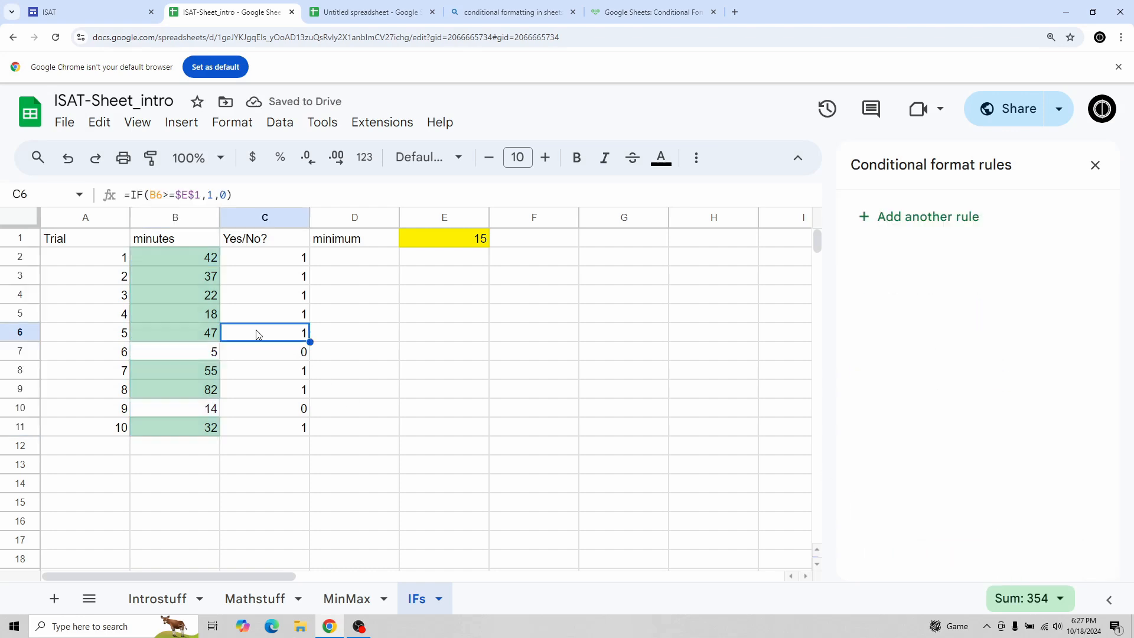
left_click(193, 256)
left_click(186, 274)
left_click(182, 311)
left_click(182, 332)
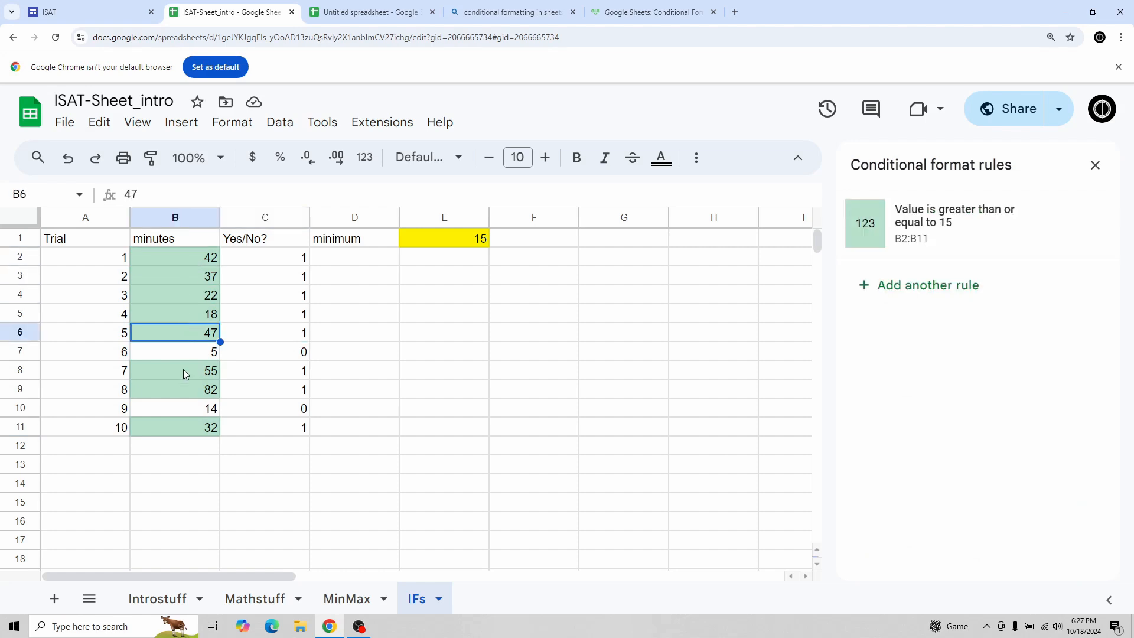
left_click(183, 369)
left_click(182, 391)
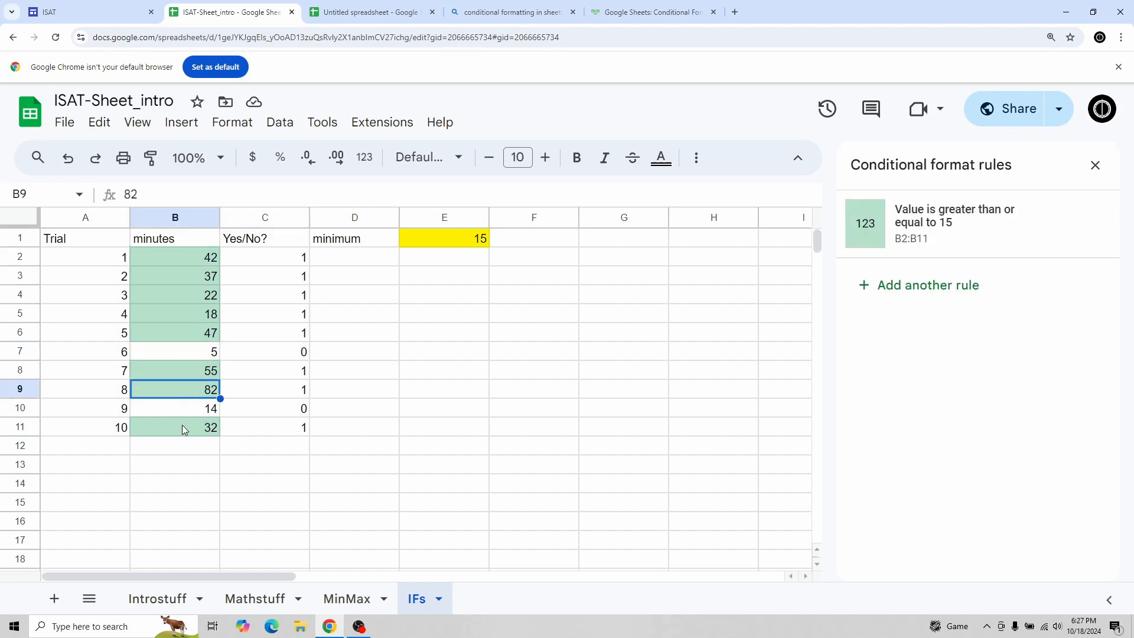
Set the minimum in cell E1 to 25 and compare the first trial's formula result with its highlighting
left_click(435, 242)
type("25")
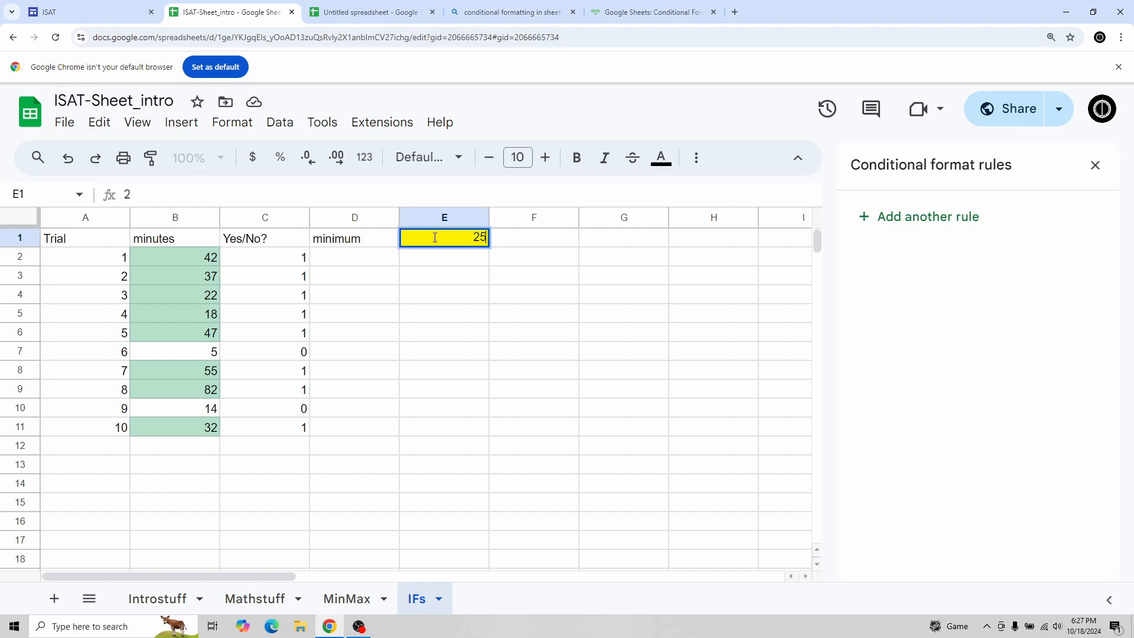
key("Return")
left_click(271, 261)
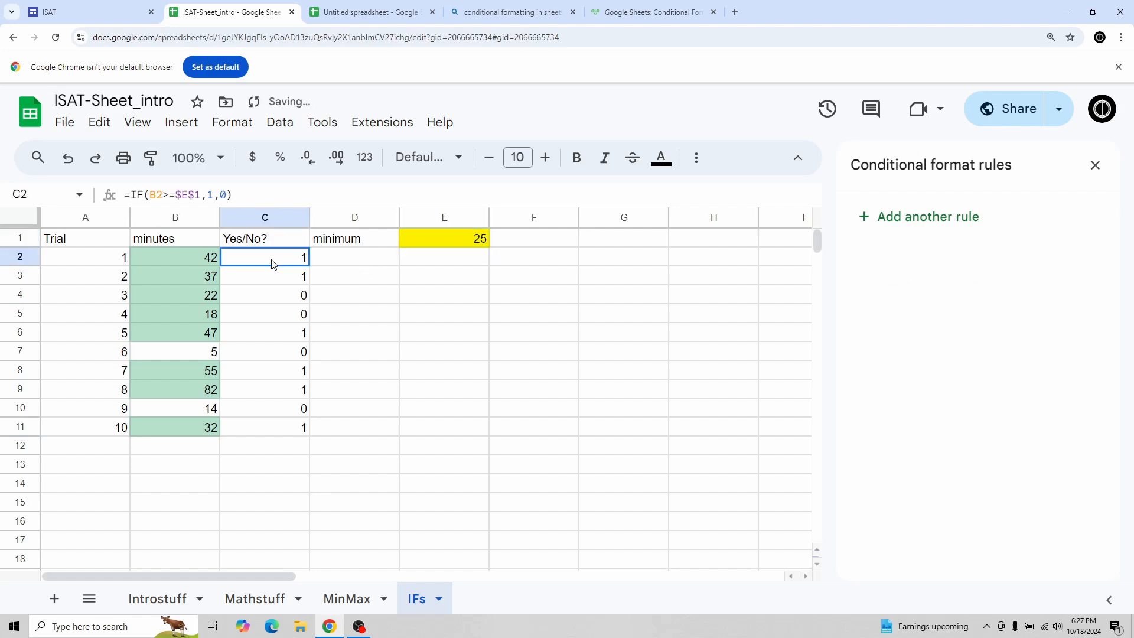
left_click(185, 254)
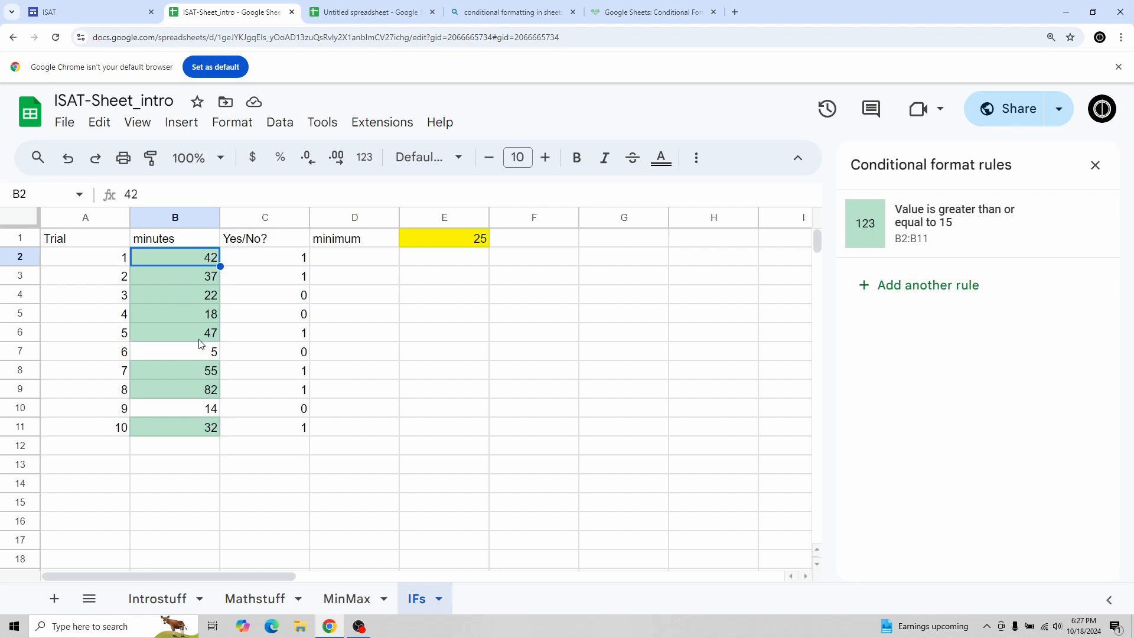
Change the existing B2:B11 conditional format rule to the custom formula =B2>=$E$1
left_click(941, 218)
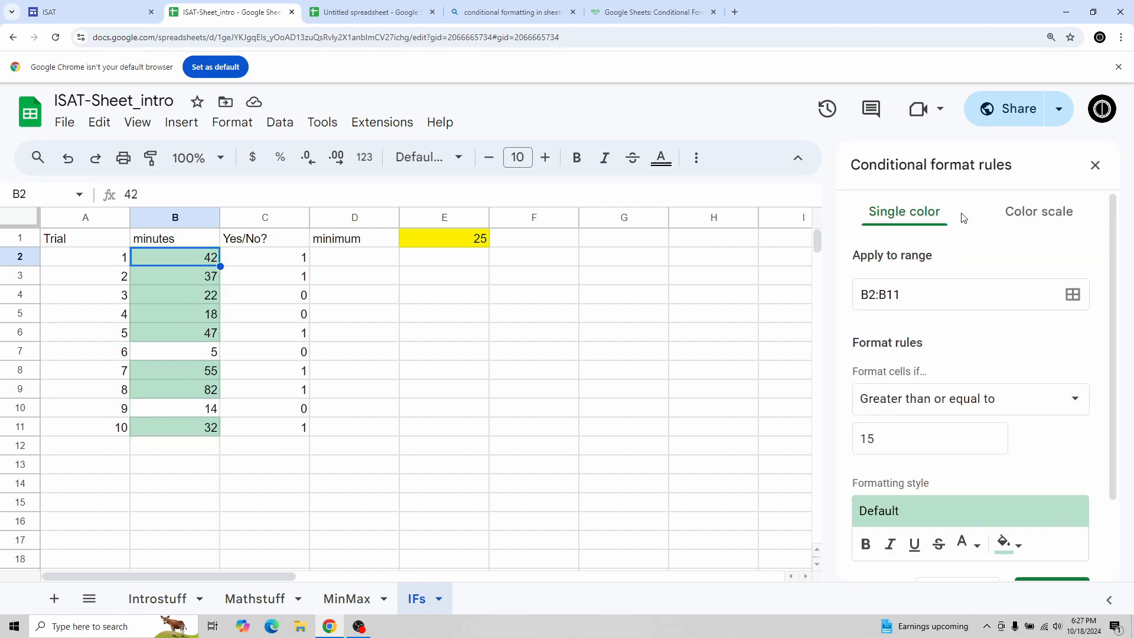
scroll(1019, 357, "down", 2)
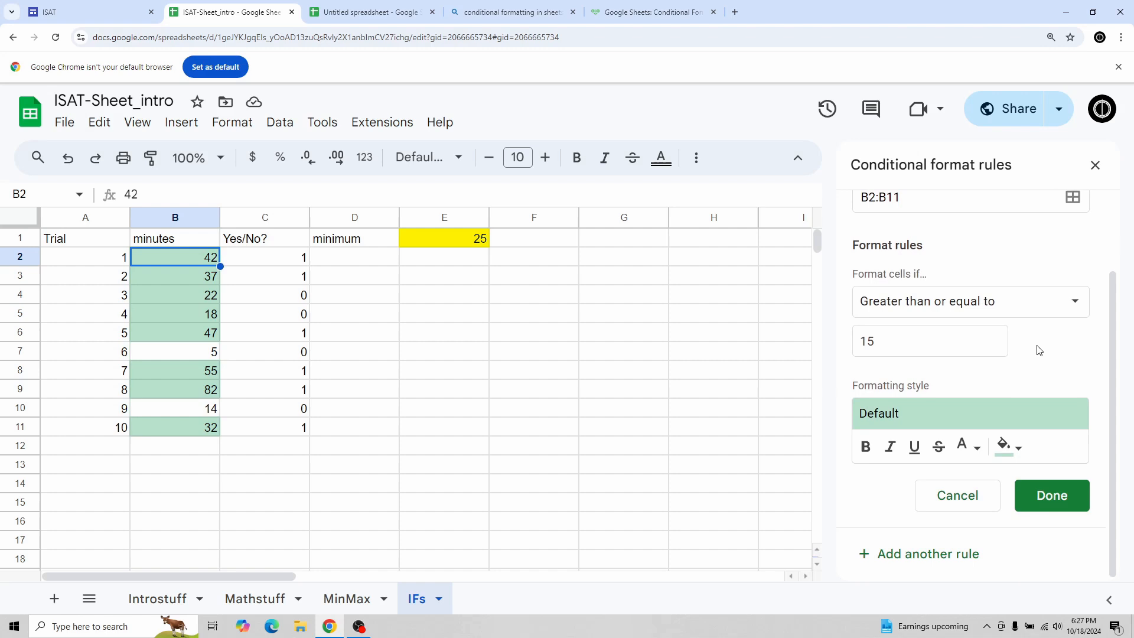
left_click(1075, 310)
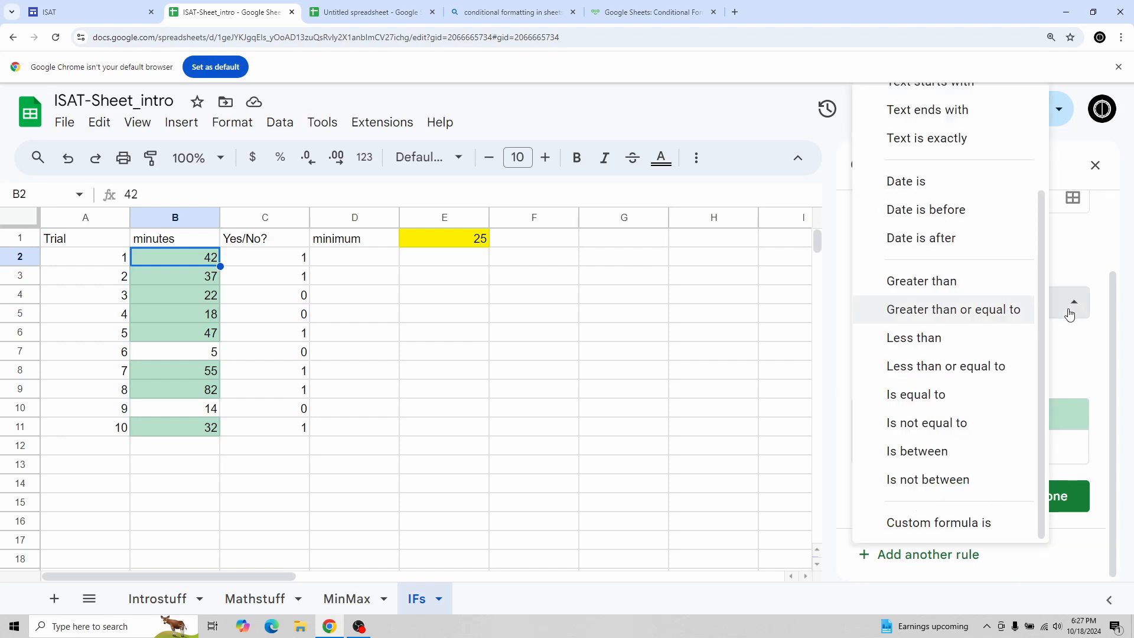
left_click(938, 527)
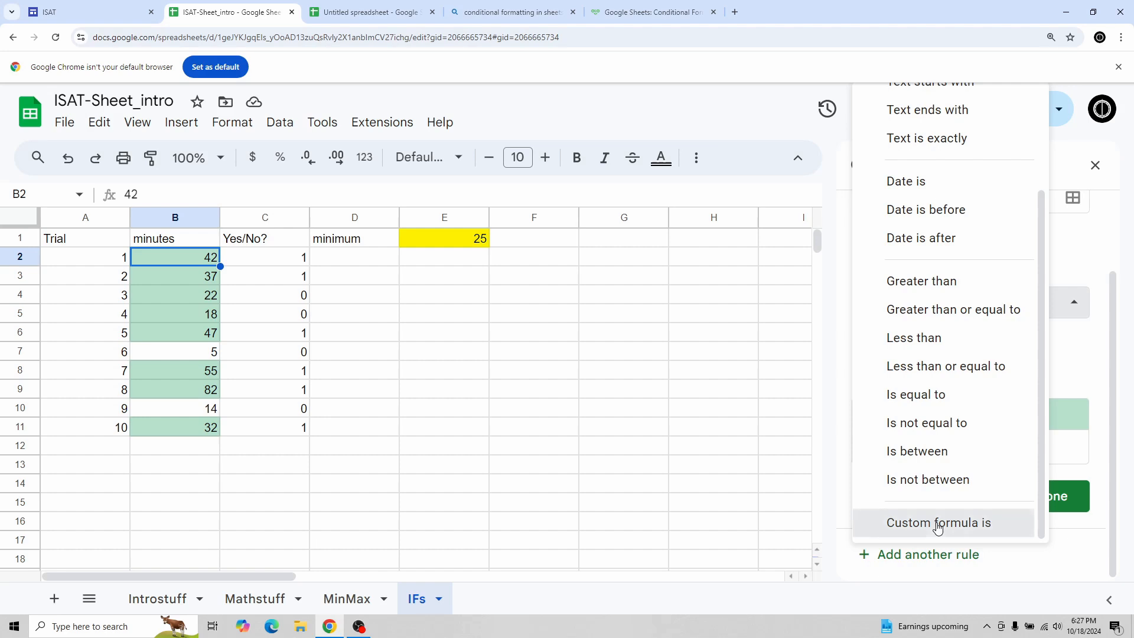
left_click(906, 340)
left_click_drag(906, 340, 849, 348)
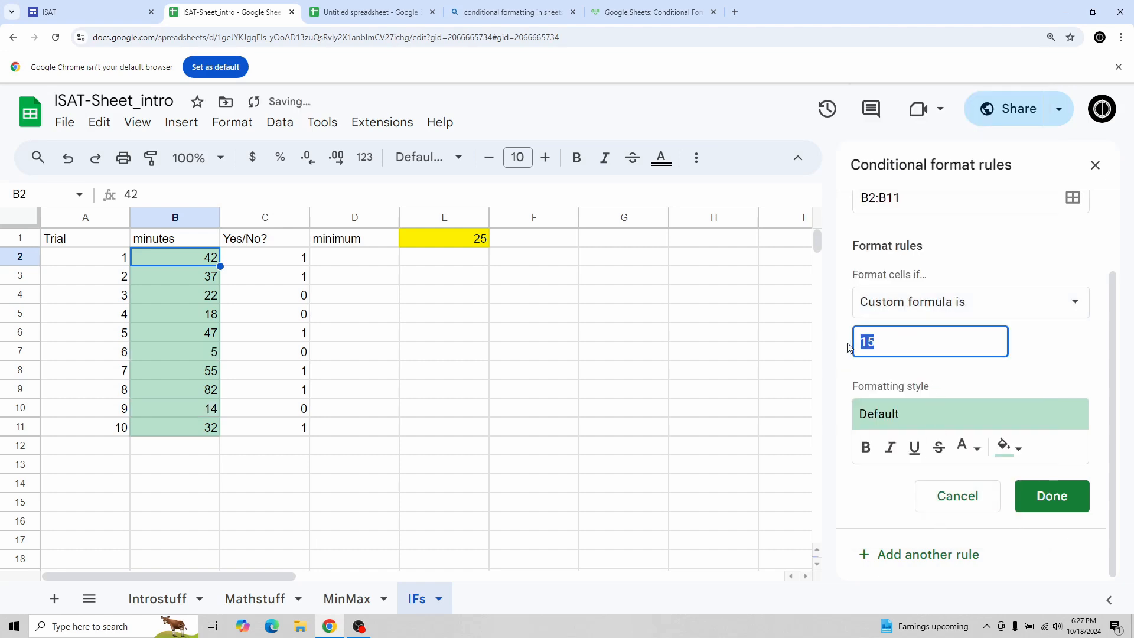
type("=B2>=$")
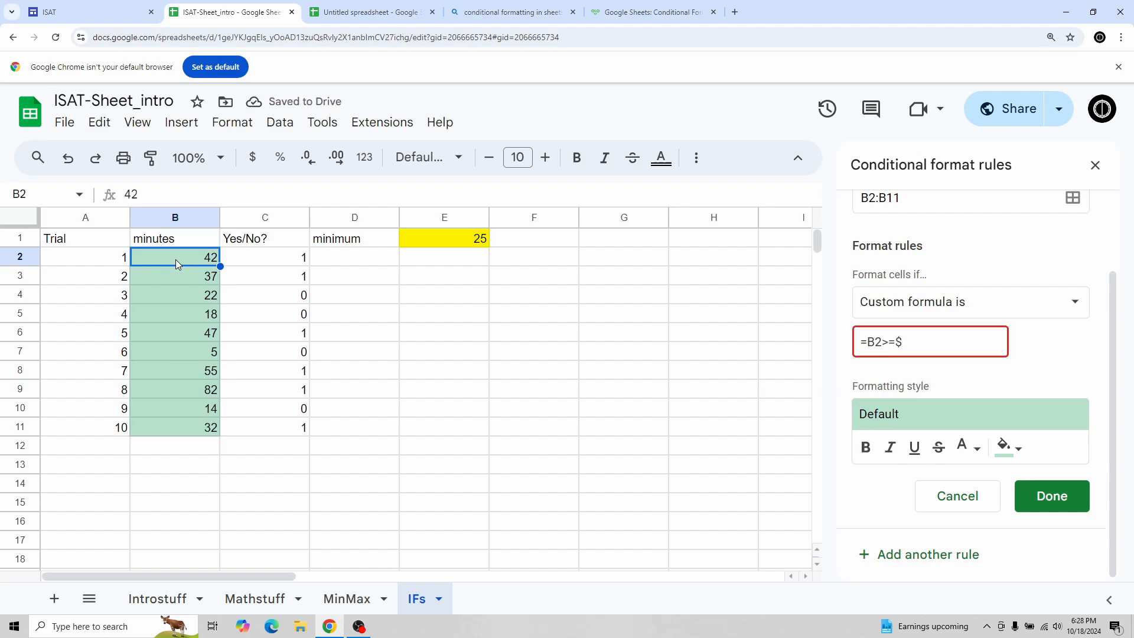
type("E$1")
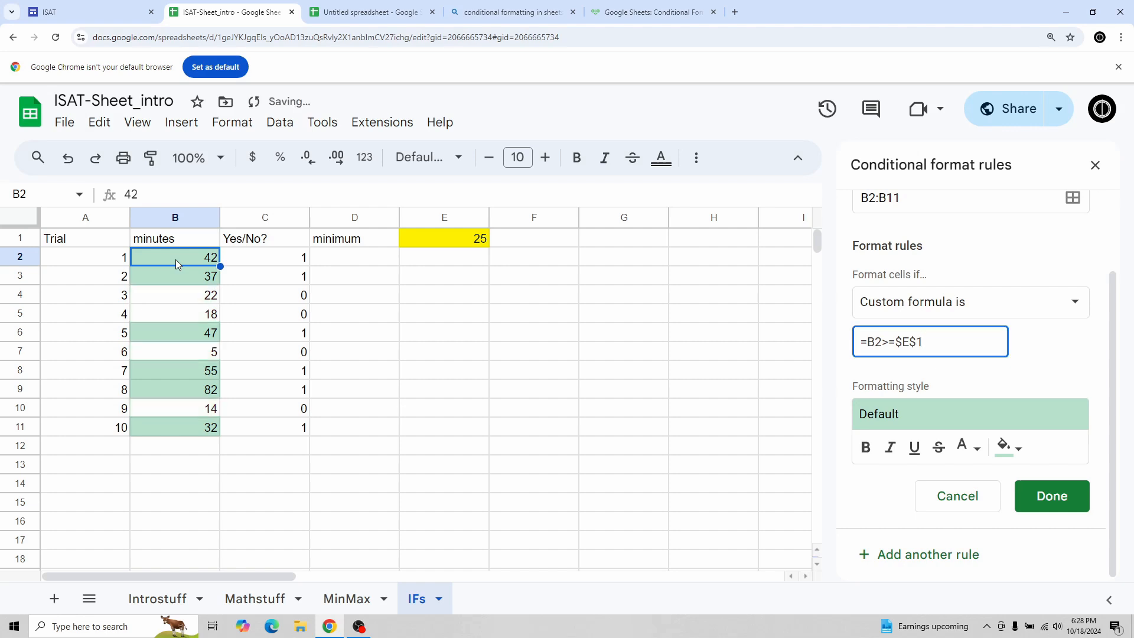
Style the rule with white text on a pure blue fill, save it, and close the conditional formatting rules
left_click(1010, 452)
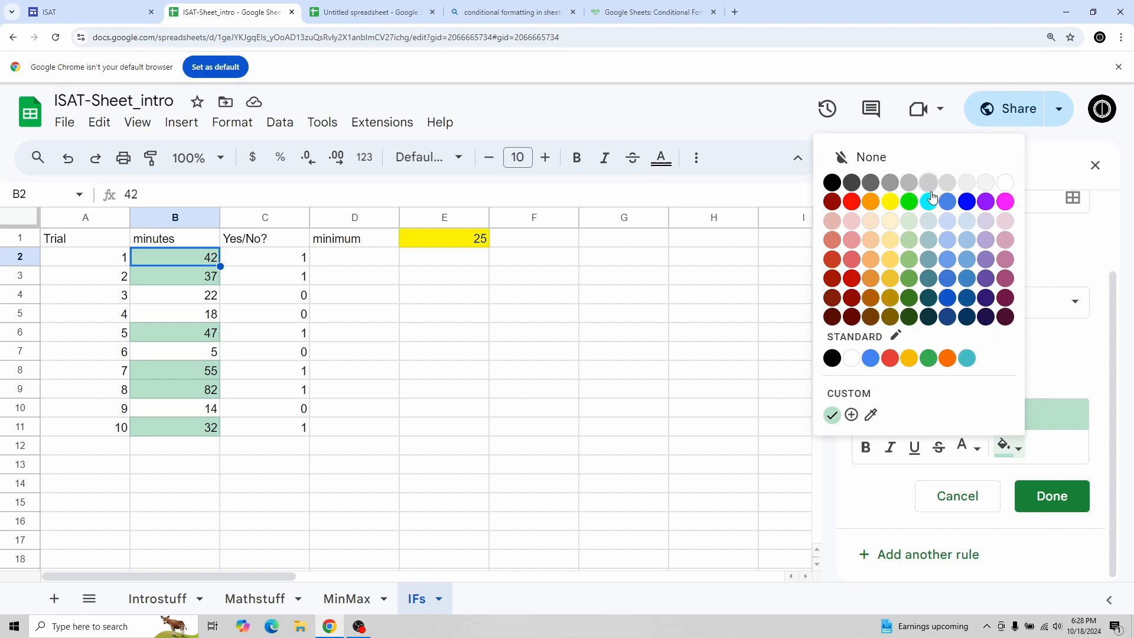
left_click(950, 202)
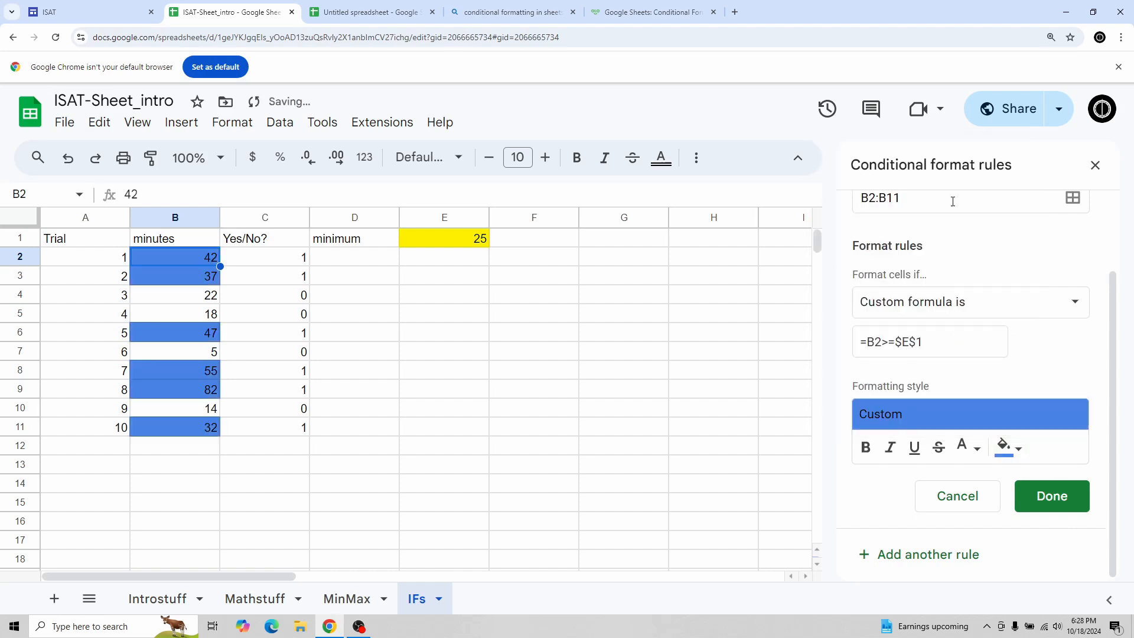
left_click(967, 447)
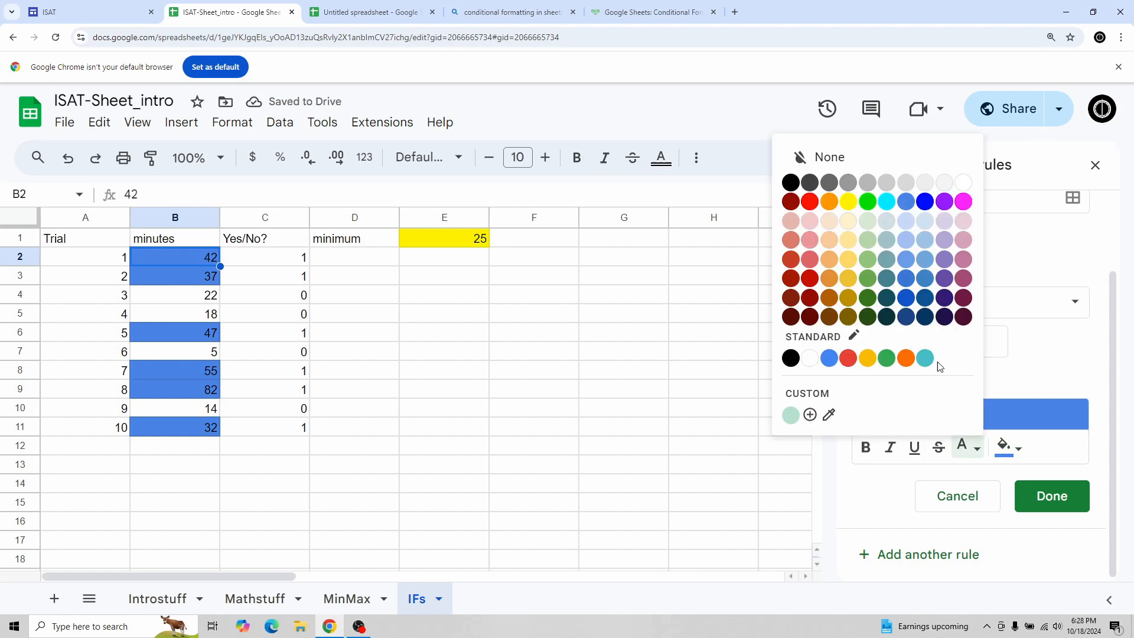
left_click(963, 182)
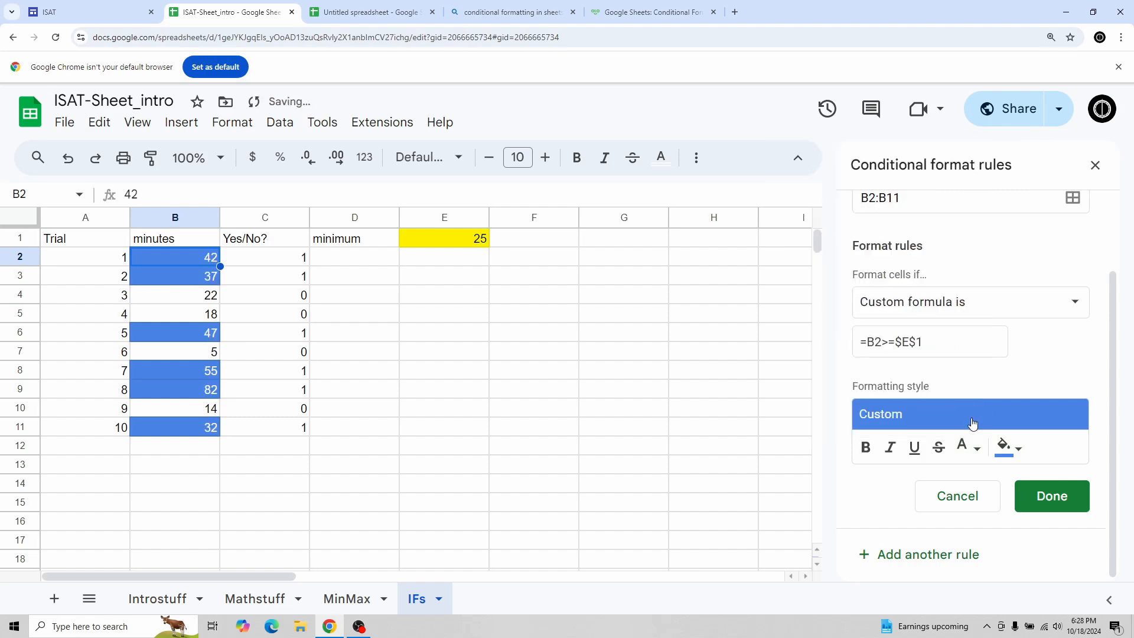
left_click(1009, 447)
left_click(969, 202)
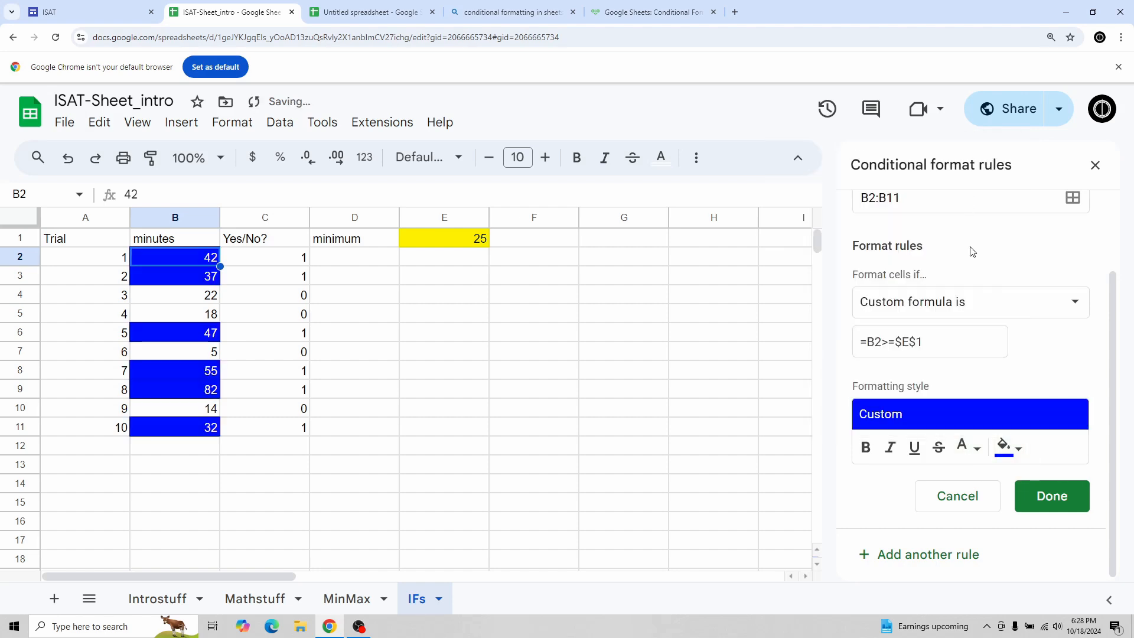
left_click(1058, 498)
left_click(423, 320)
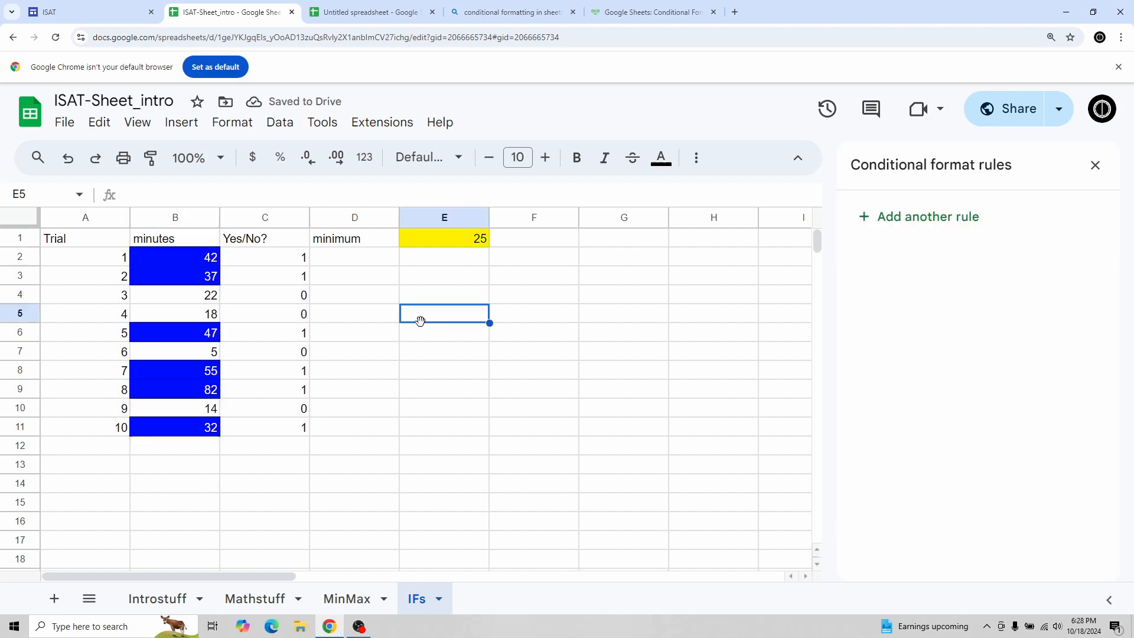
left_click(1096, 165)
Compare the highlighted minutes in column B with the Yes/No? formula results in column C
left_click(156, 258)
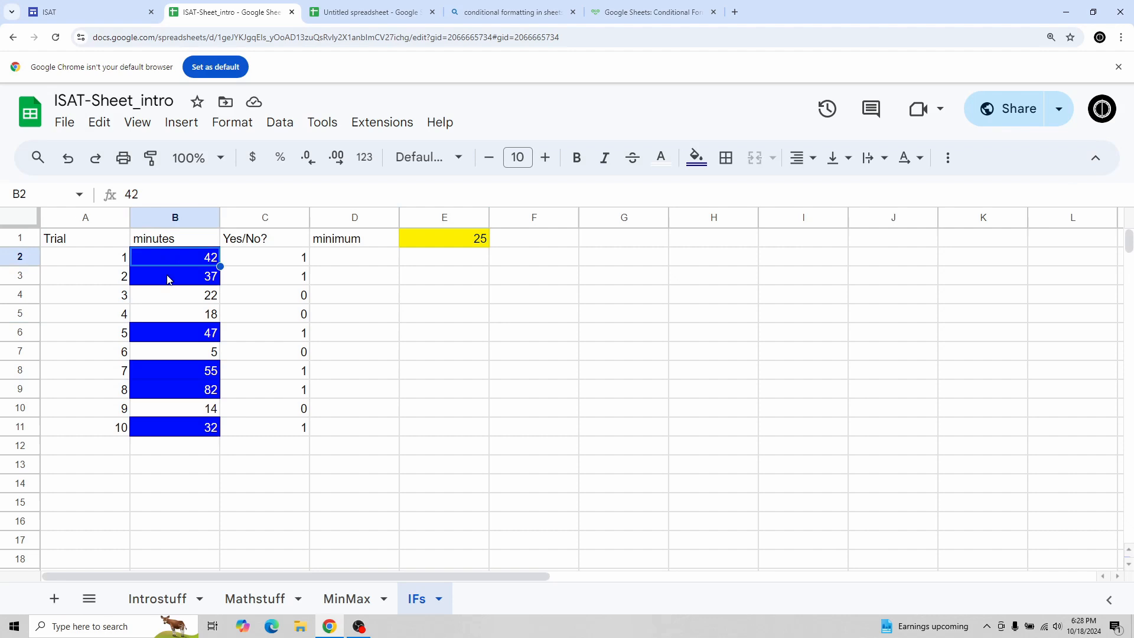
left_click(170, 282)
left_click(171, 330)
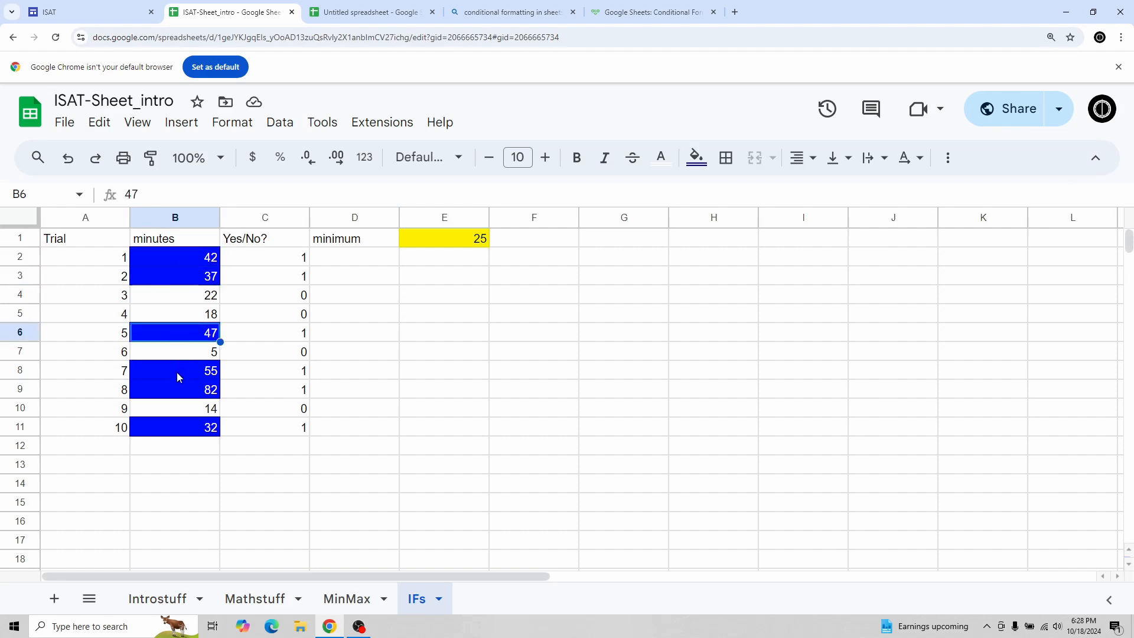
left_click(177, 373)
left_click(176, 391)
left_click(176, 429)
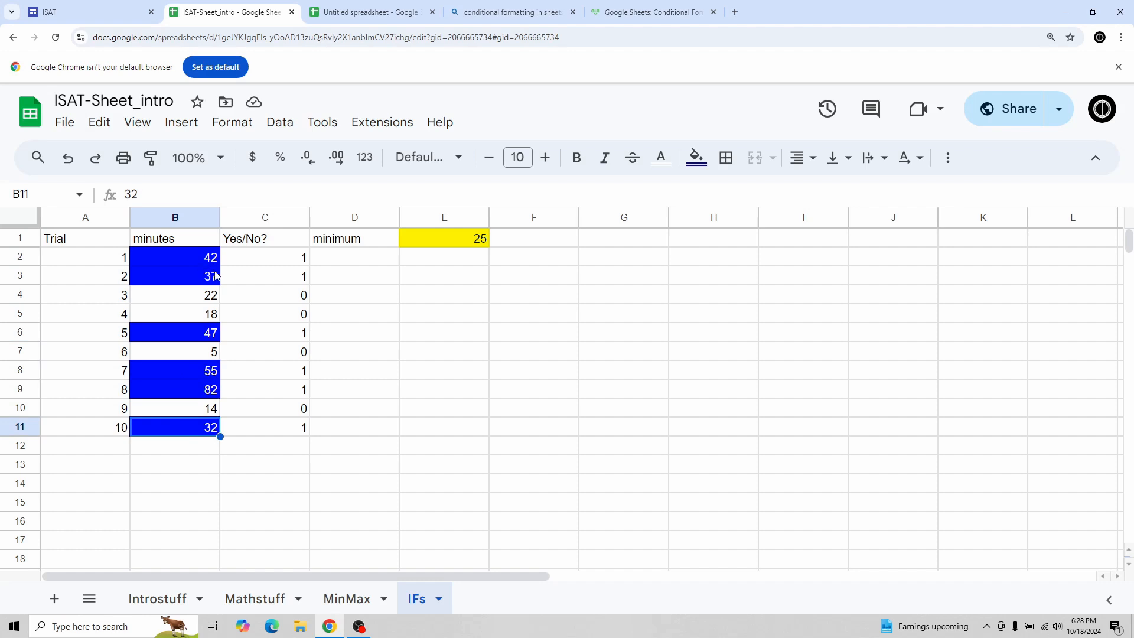
left_click(274, 260)
left_click(273, 279)
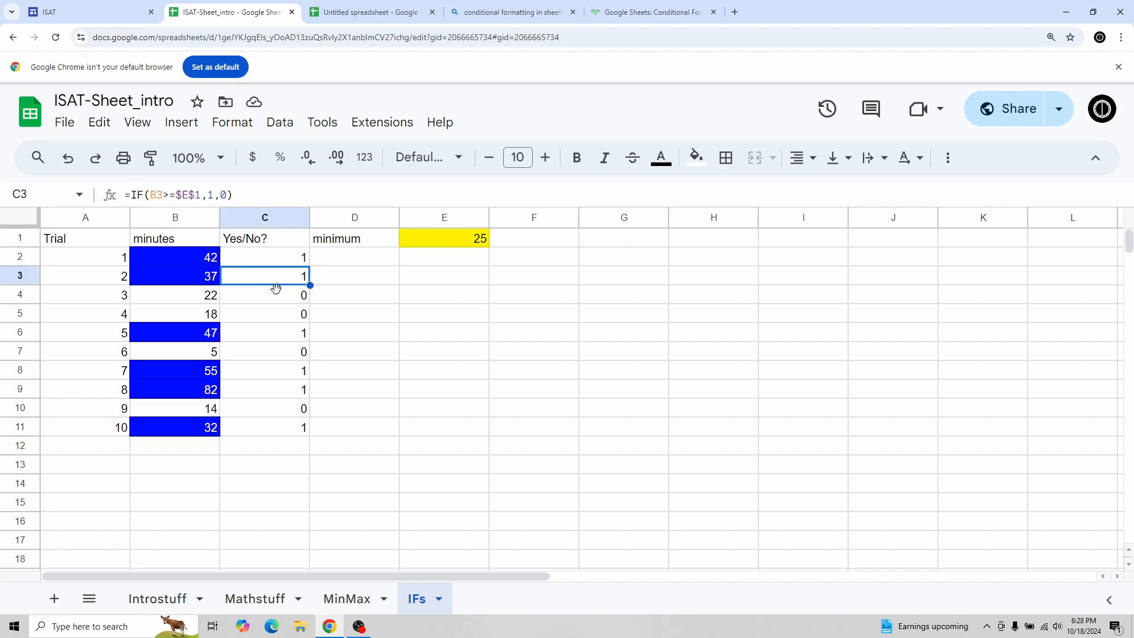
left_click(282, 332)
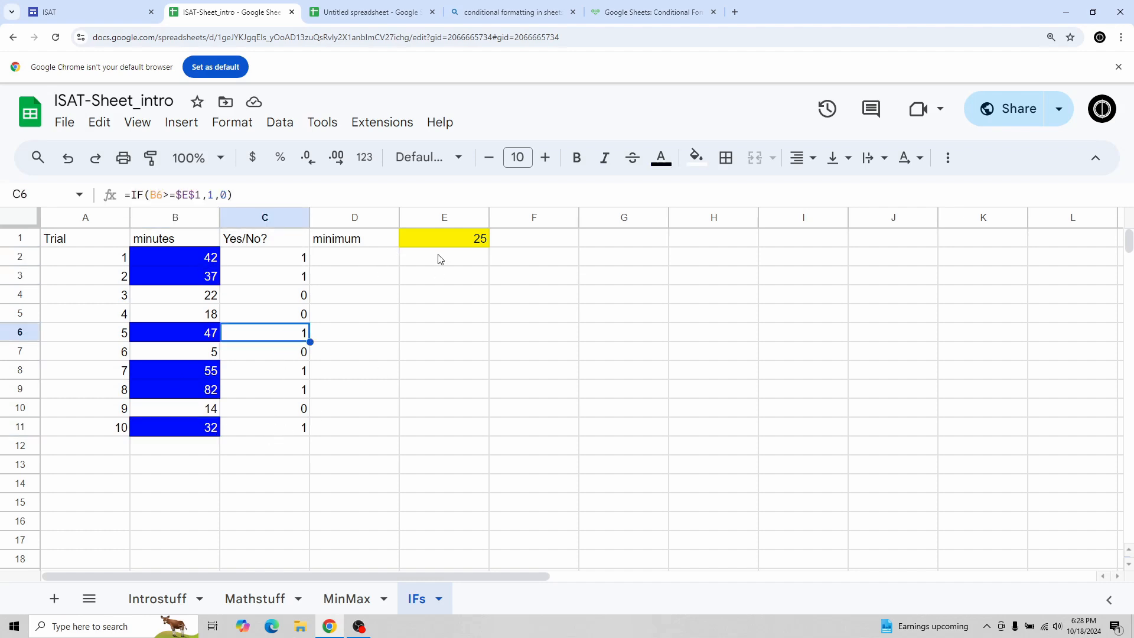
Set the minimum in cell E1 to 40
left_click(436, 237)
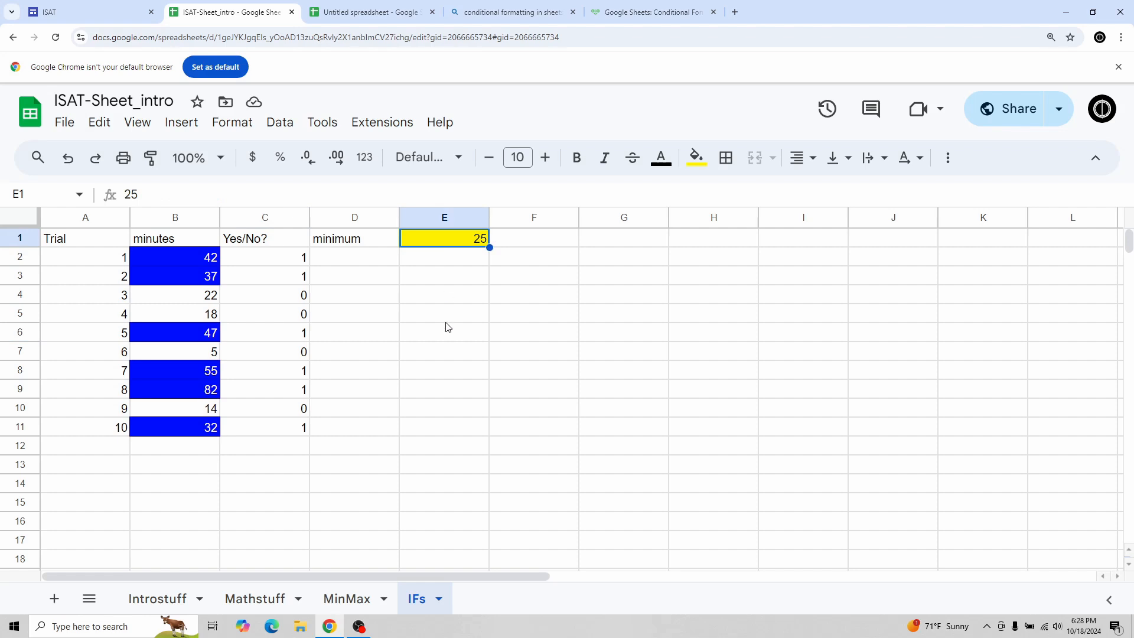
type("40")
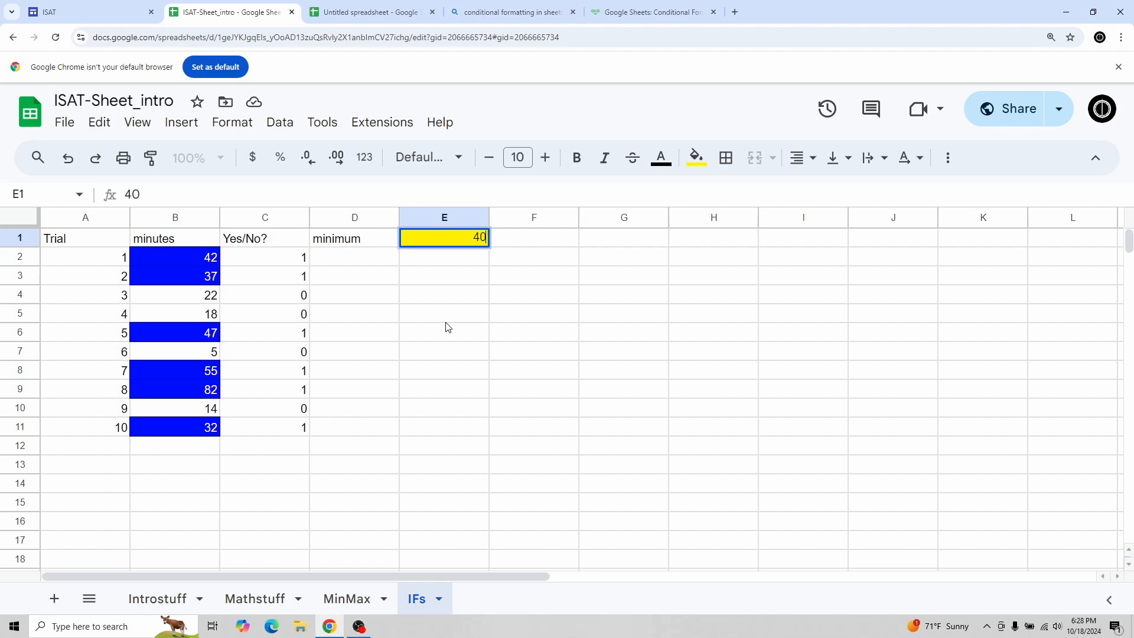
key("Return")
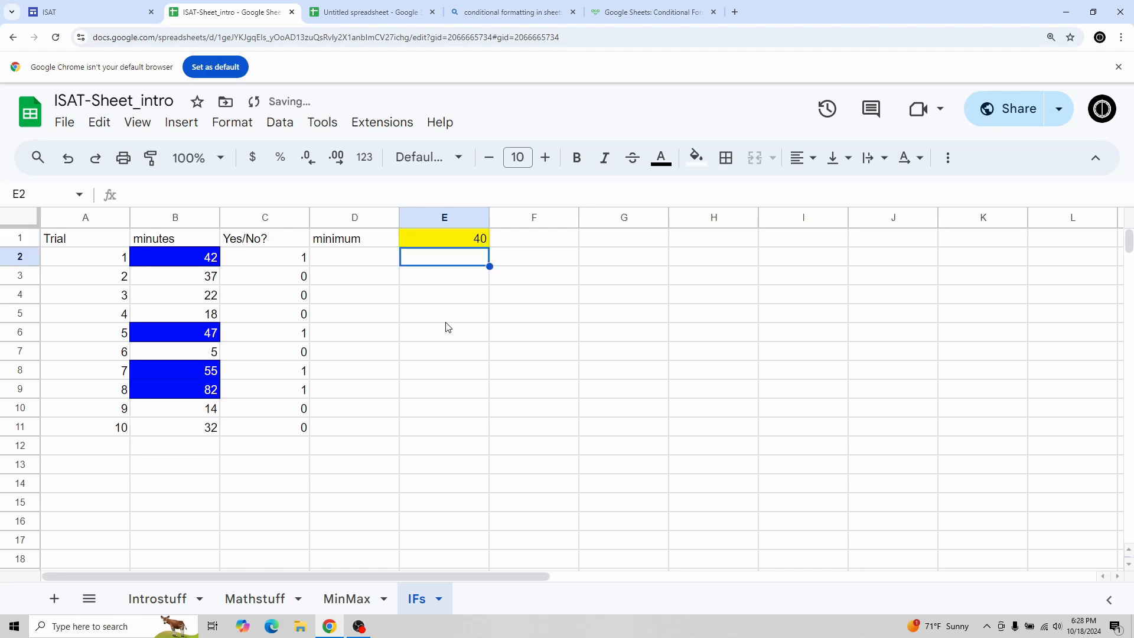